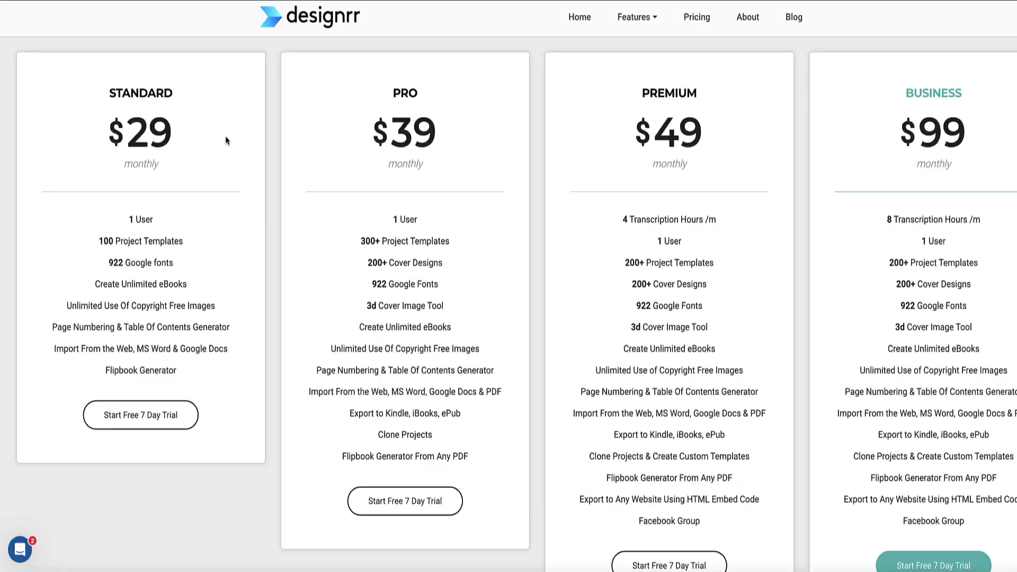
pyautogui.moveTo(177, 142); pyautogui.dragTo(99, 132)
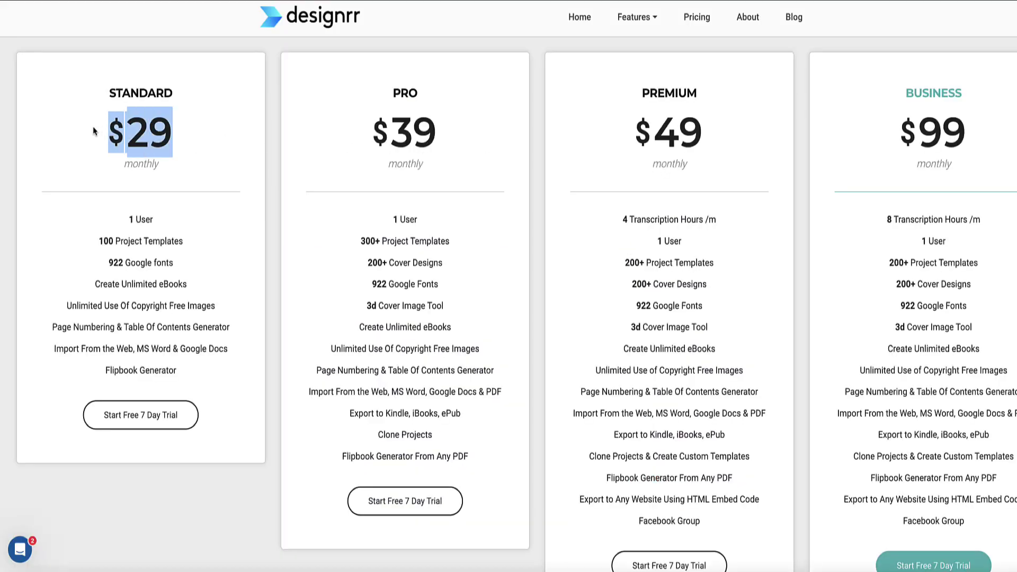
pyautogui.click(346, 106)
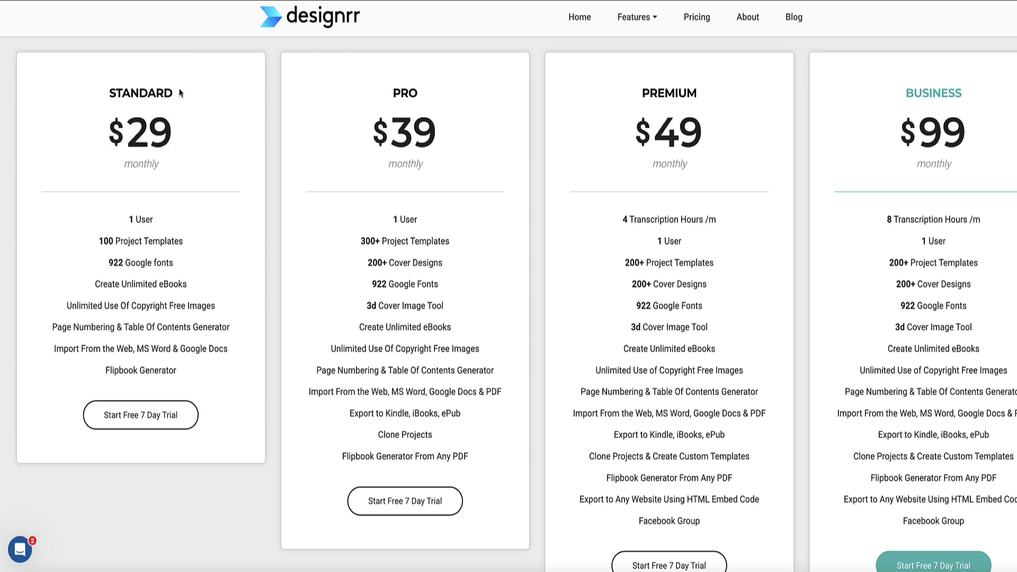
pyautogui.moveTo(180, 93); pyautogui.dragTo(99, 91)
pyautogui.click(246, 108)
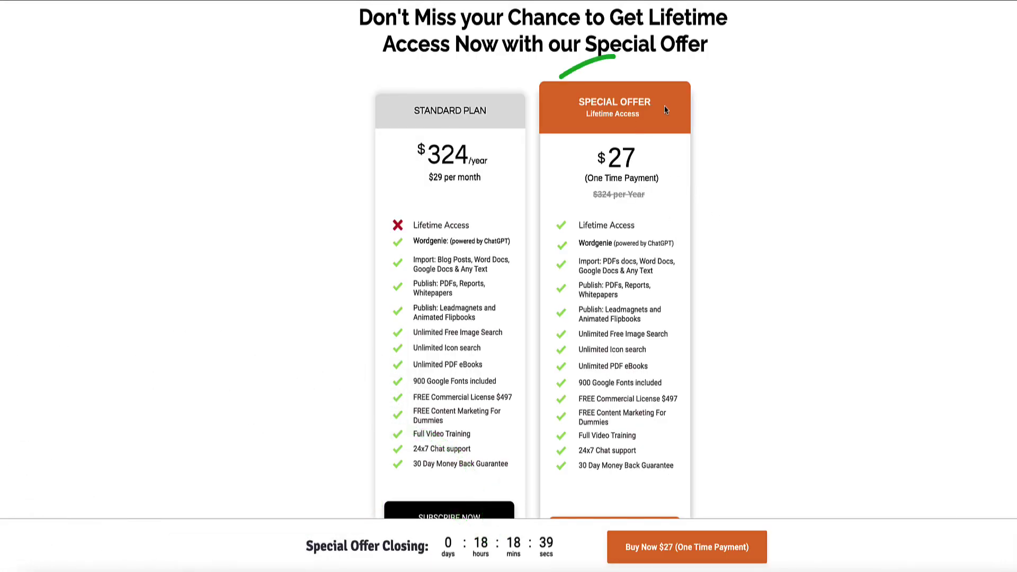
# Highlight the $27 One Time Payment note and the Wordgenie (powered by ChatGPT) feature line.
pyautogui.moveTo(667, 169); pyautogui.dragTo(592, 159)
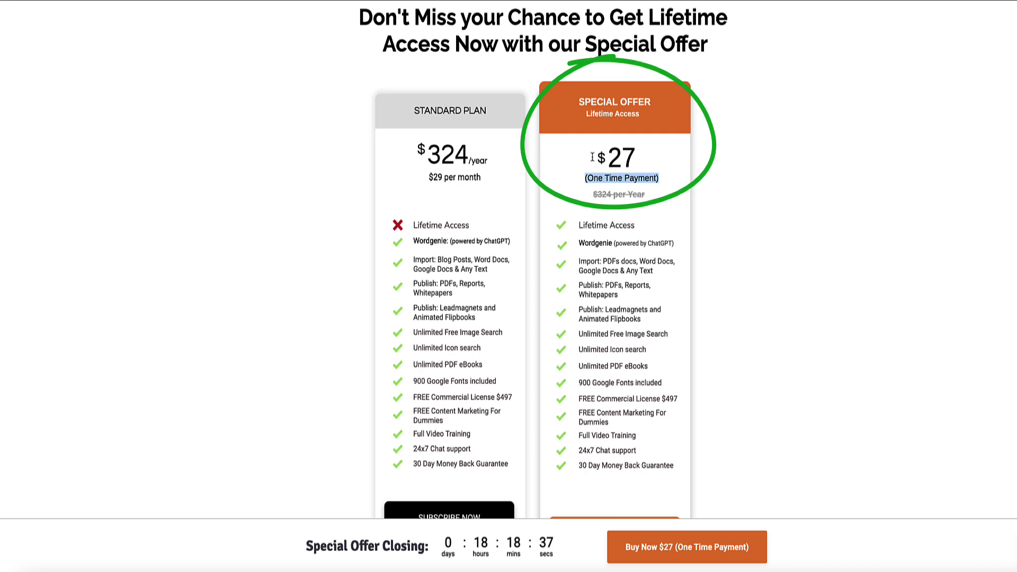
pyautogui.click(641, 233)
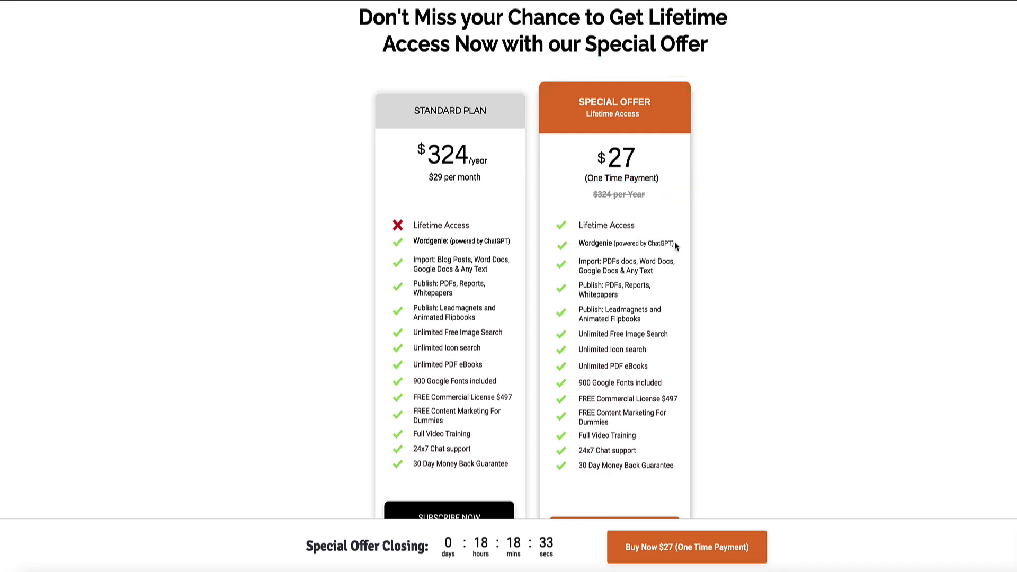
pyautogui.moveTo(676, 244); pyautogui.dragTo(578, 243)
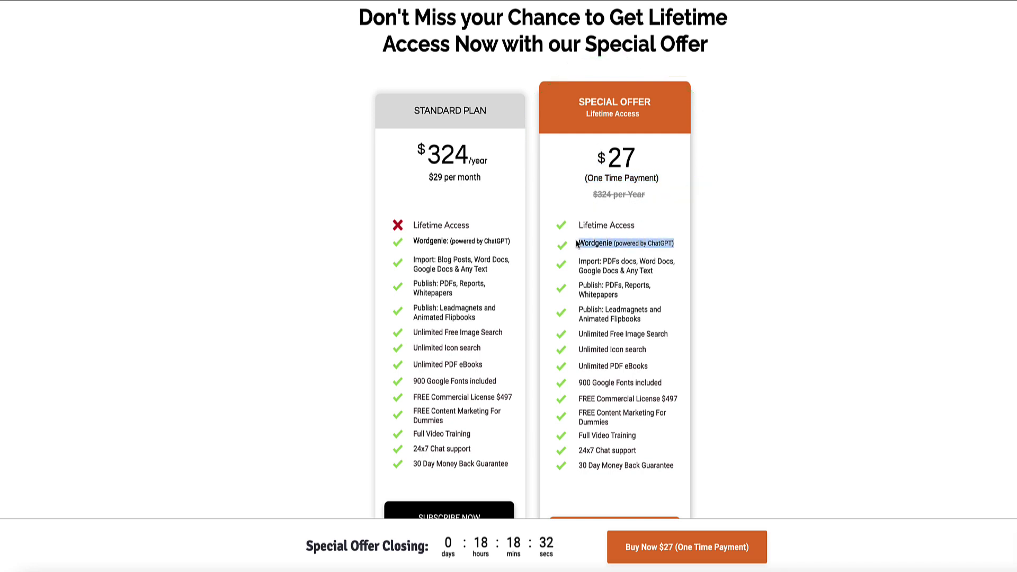
pyautogui.click(678, 245)
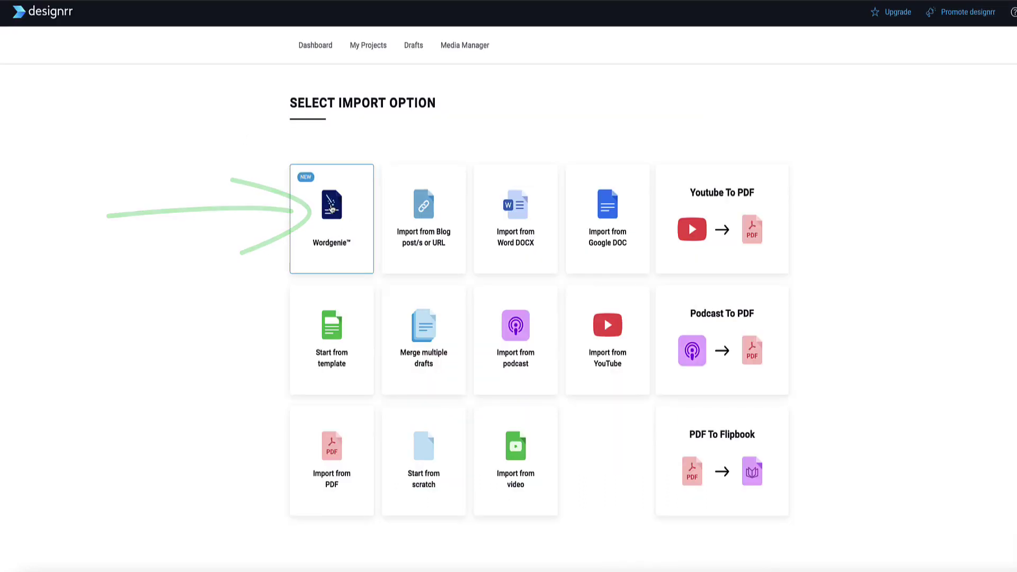
# Start a Wordgenie ebook with the topic 'How To Choose a Niche For Affiliate Marketing'.
pyautogui.click(331, 208)
pyautogui.click(726, 375)
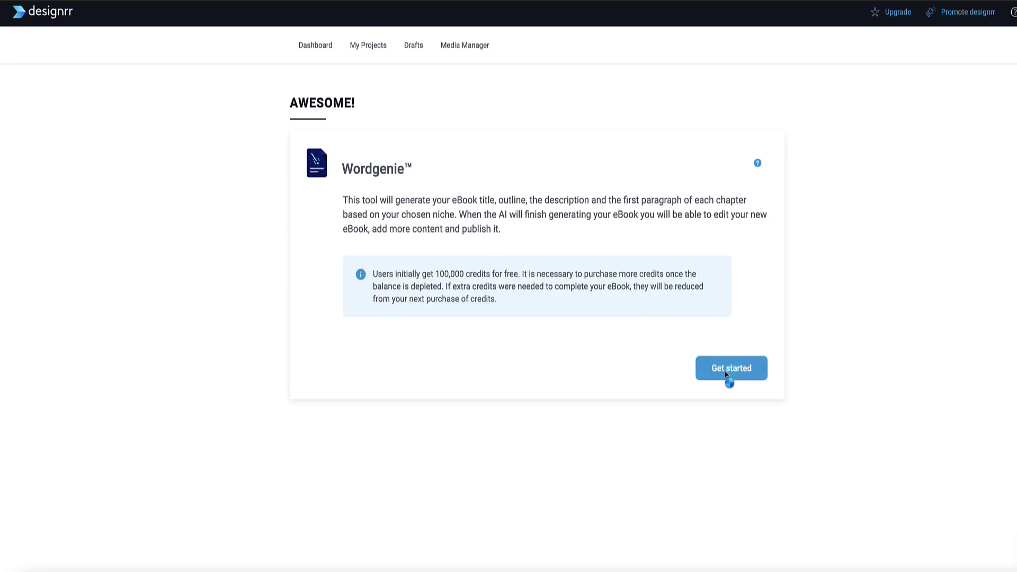
pyautogui.click(362, 231)
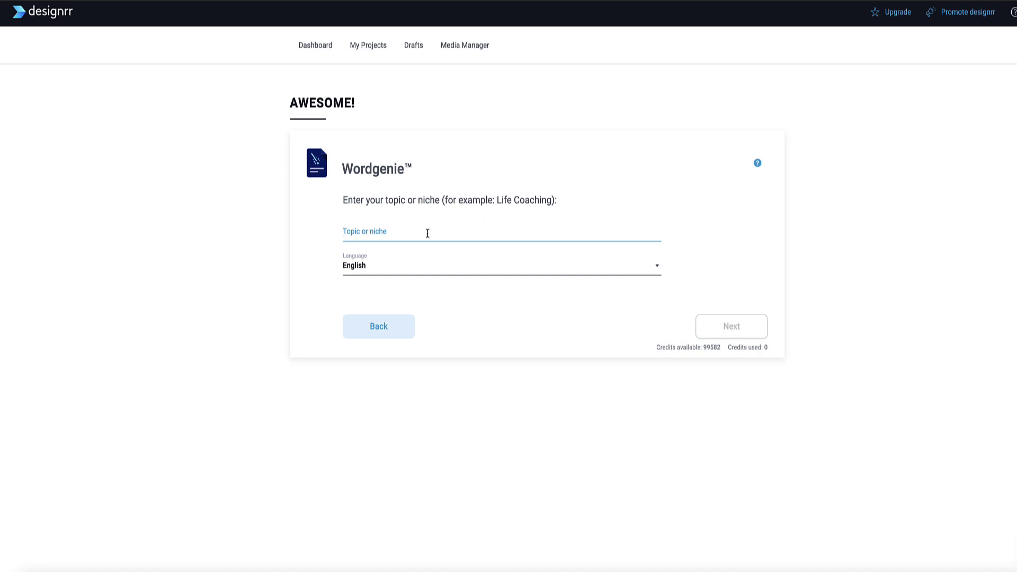
pyautogui.write('How To Choose a Niche For Affiliate Marketing')
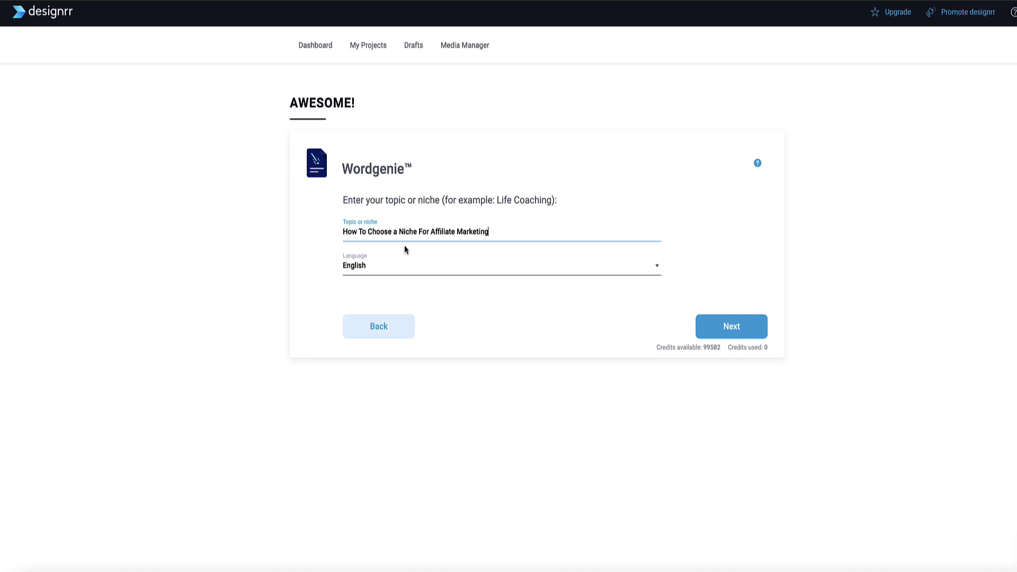
pyautogui.click(748, 331)
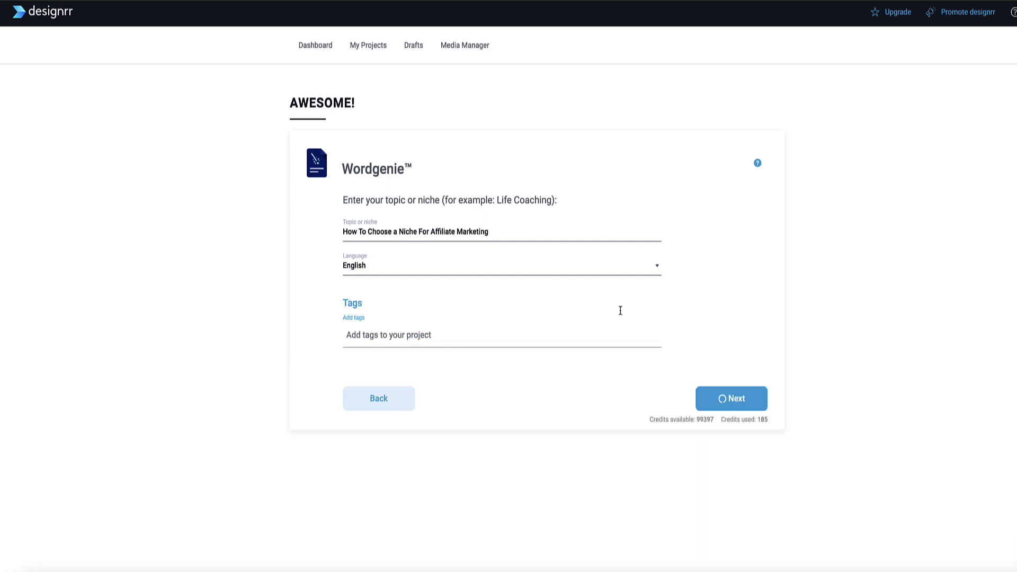
# Tag the project Digital Marketing and Business and continue to sub-niche suggestions.
pyautogui.click(413, 336)
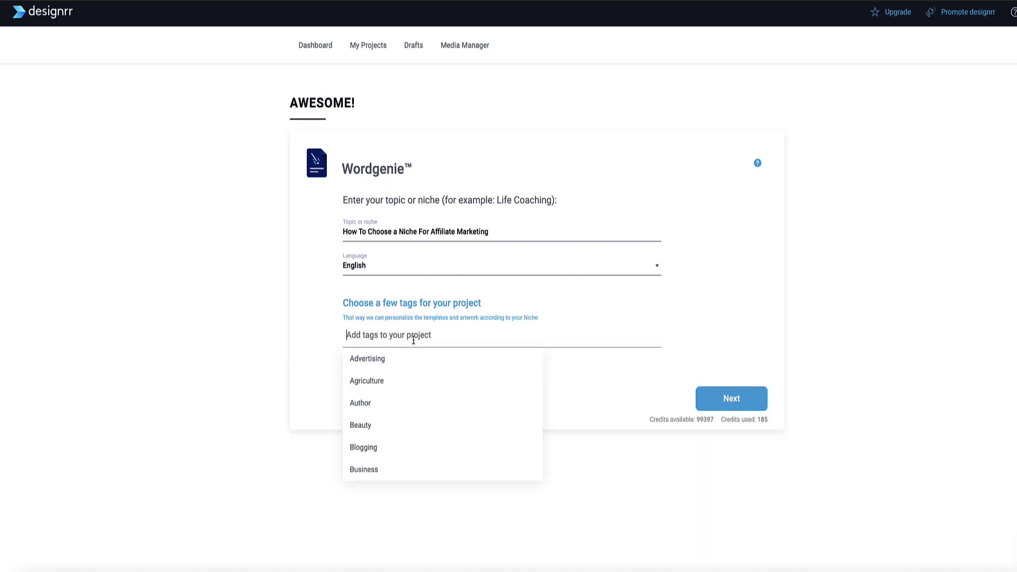
pyautogui.click(385, 348)
pyautogui.click(384, 337)
pyautogui.scroll(-3, 378, 374)
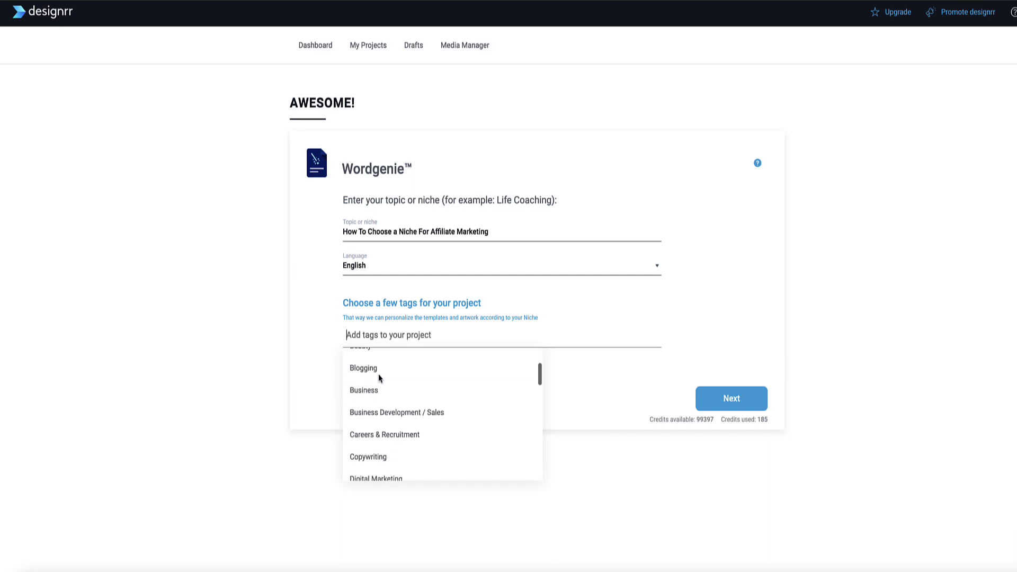
pyautogui.click(374, 403)
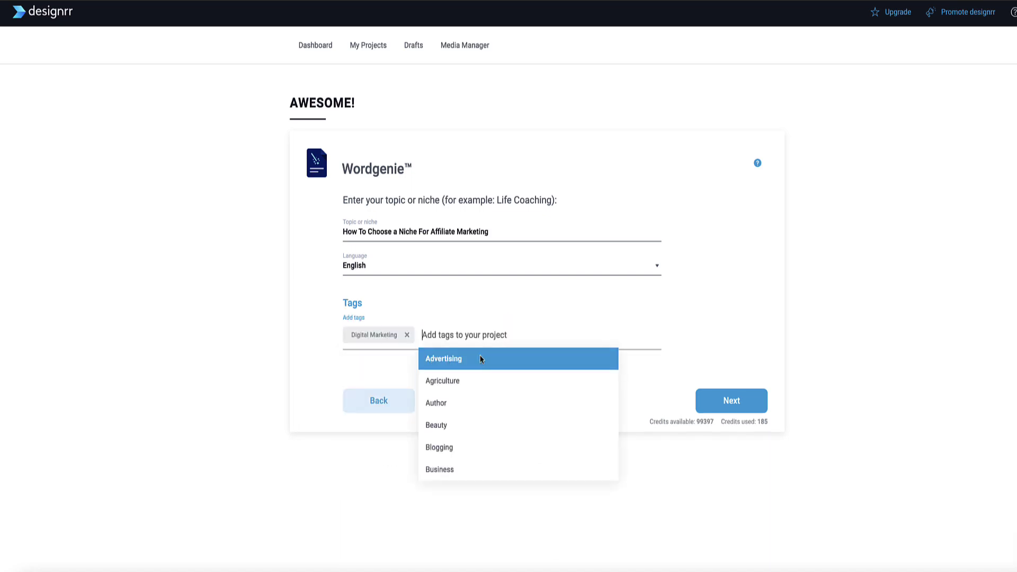
pyautogui.scroll(-1, 468, 373)
pyautogui.scroll(-2, 470, 381)
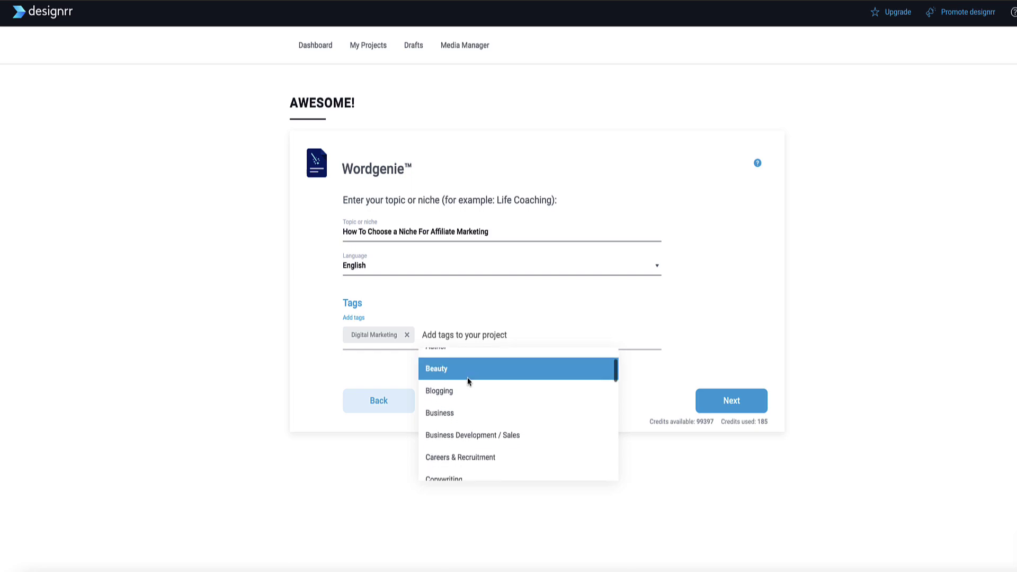
pyautogui.click(450, 411)
pyautogui.click(741, 400)
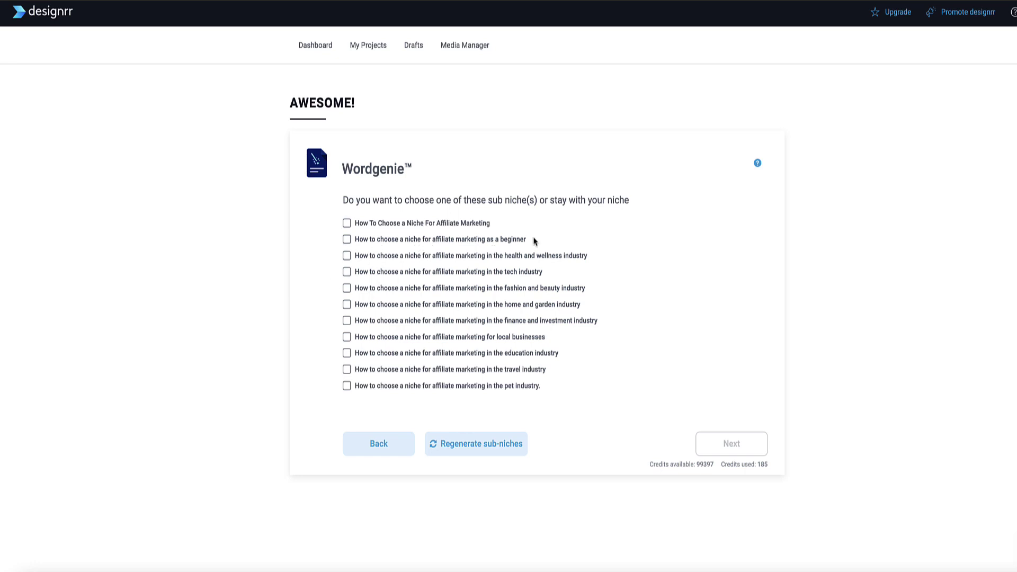
# Pick the 'as a beginner' sub-niche and set the audience to beginner affiliate marketers just getting started.
pyautogui.click(349, 242)
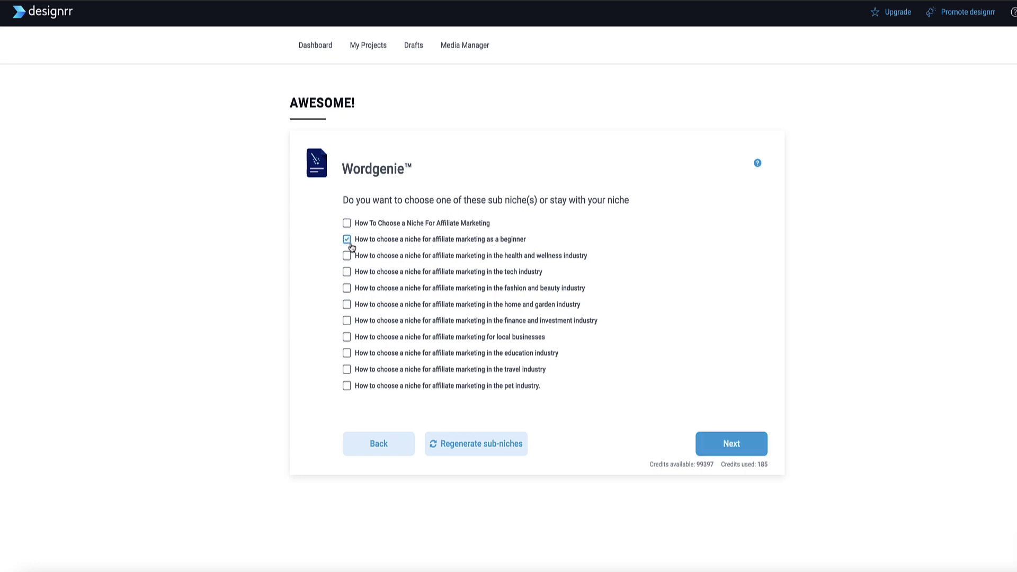
pyautogui.click(744, 446)
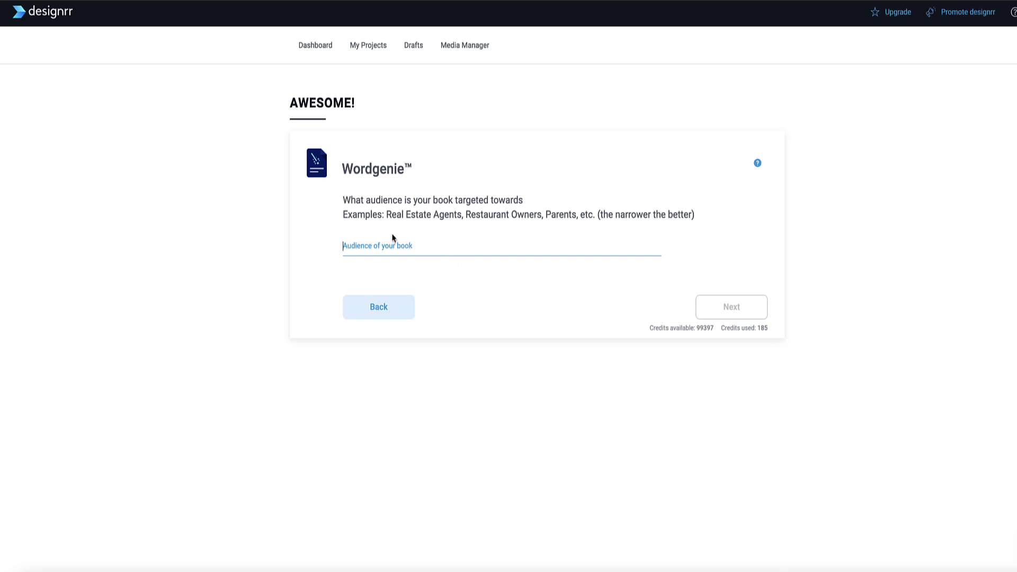
pyautogui.click(395, 217)
pyautogui.write('Beginner affiliate marketers who are just getting started')
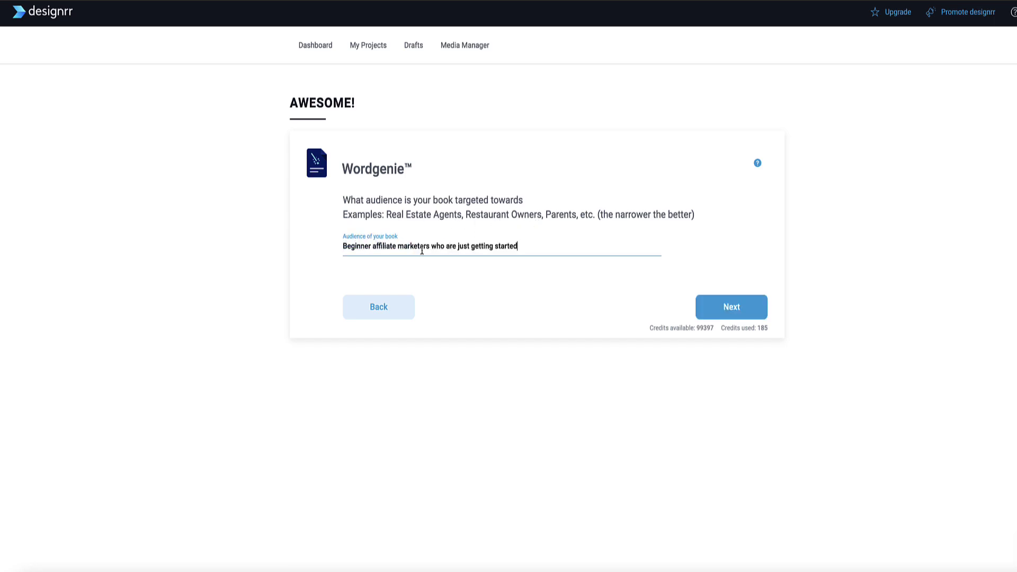
pyautogui.click(722, 309)
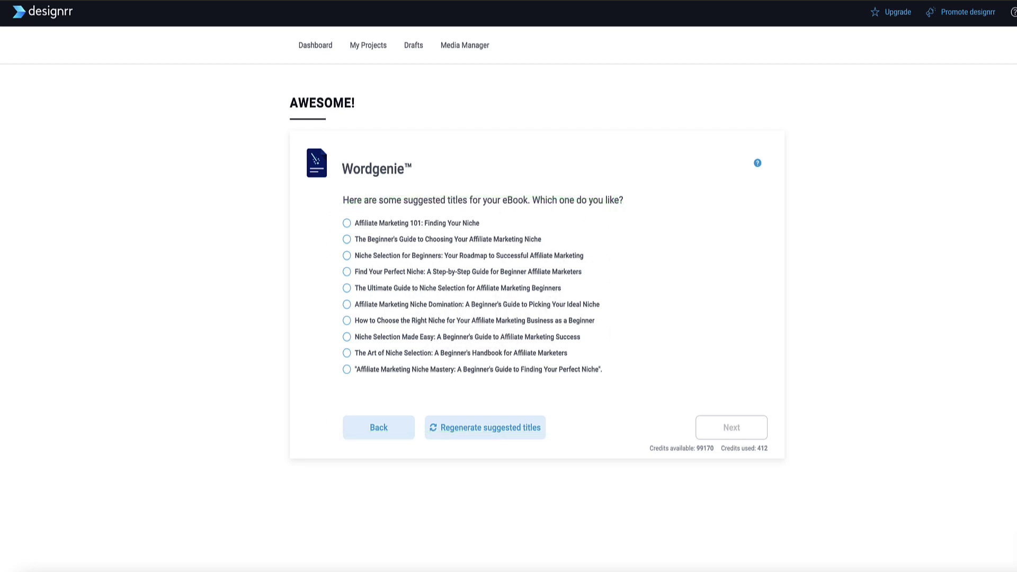
# Choose the title 'Niche Selection for Beginners: Your Roadmap to Successful Affiliate Marketing' and generate its outline.
pyautogui.click(346, 240)
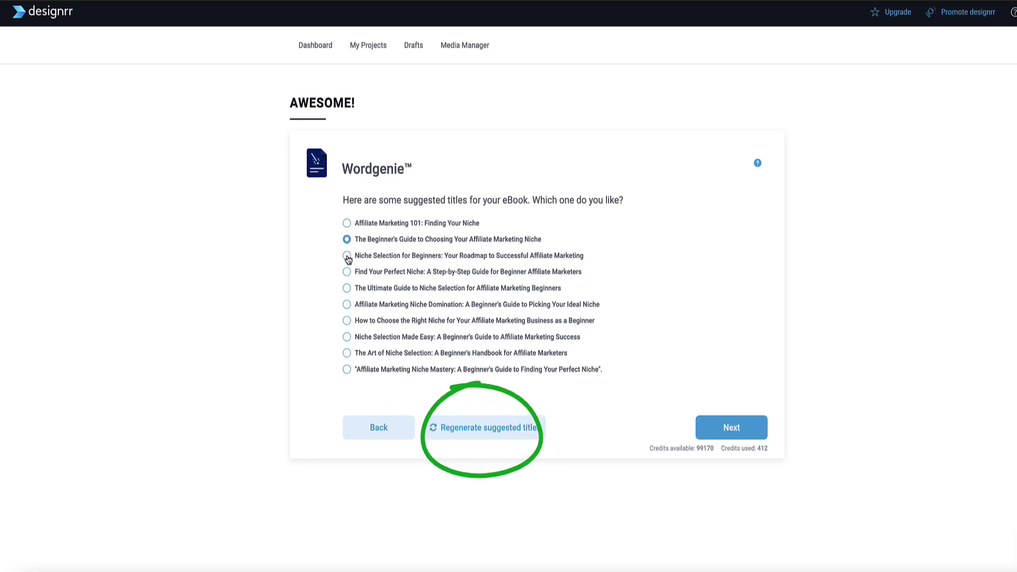
pyautogui.click(348, 258)
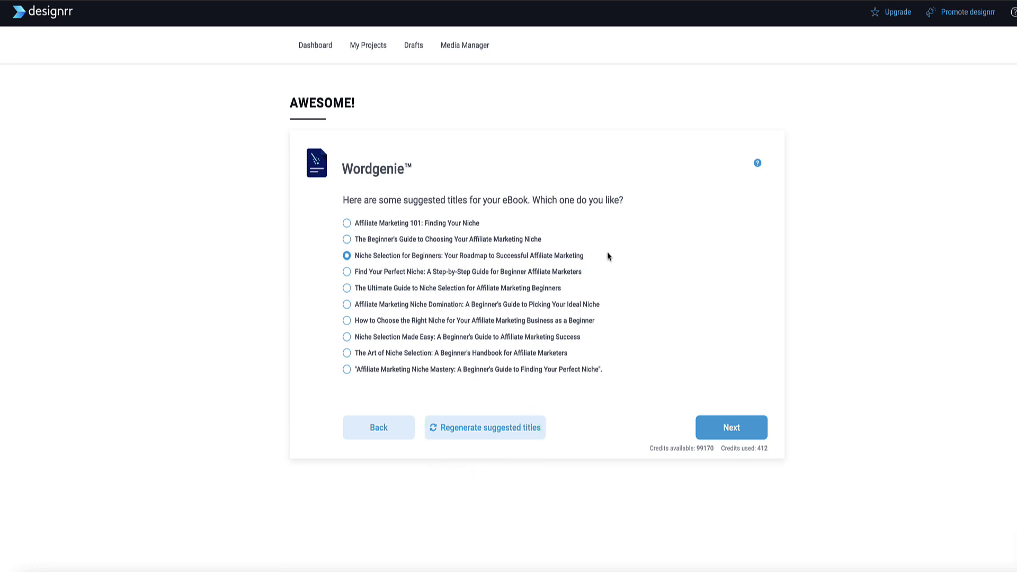
pyautogui.click(728, 435)
pyautogui.click(720, 432)
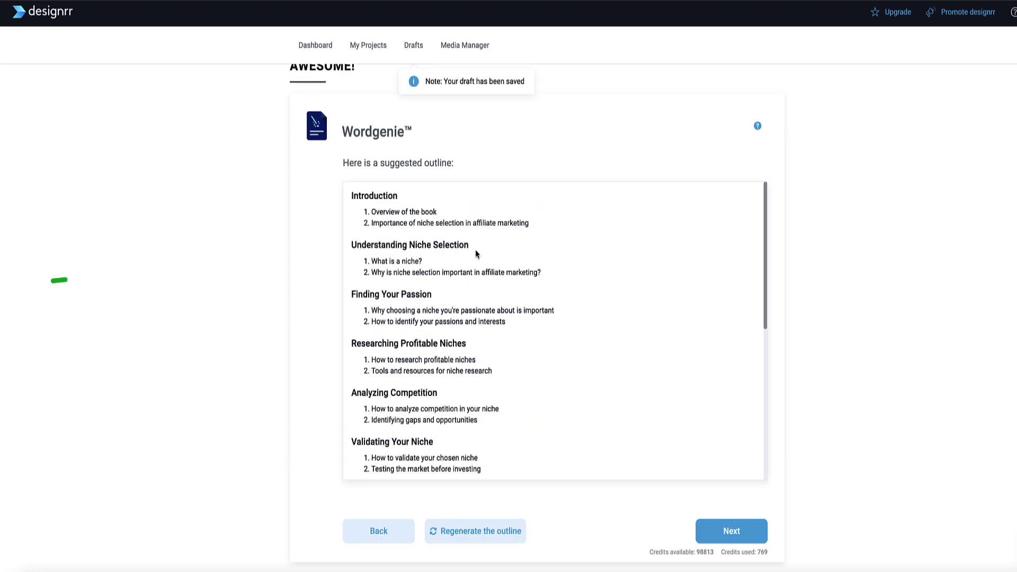
pyautogui.scroll(-5, 402, 233)
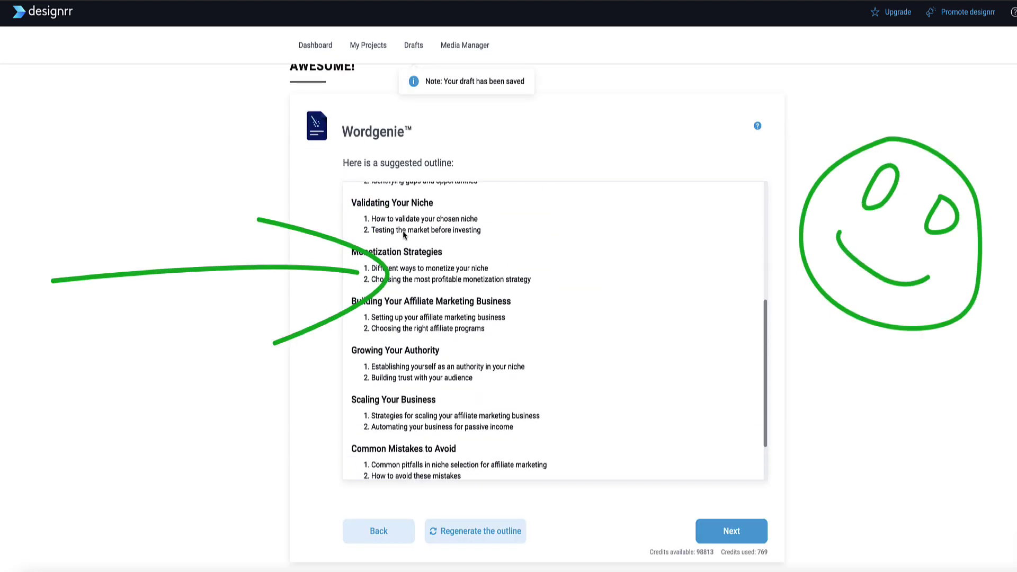
pyautogui.scroll(-1, 403, 235)
pyautogui.scroll(6, 404, 234)
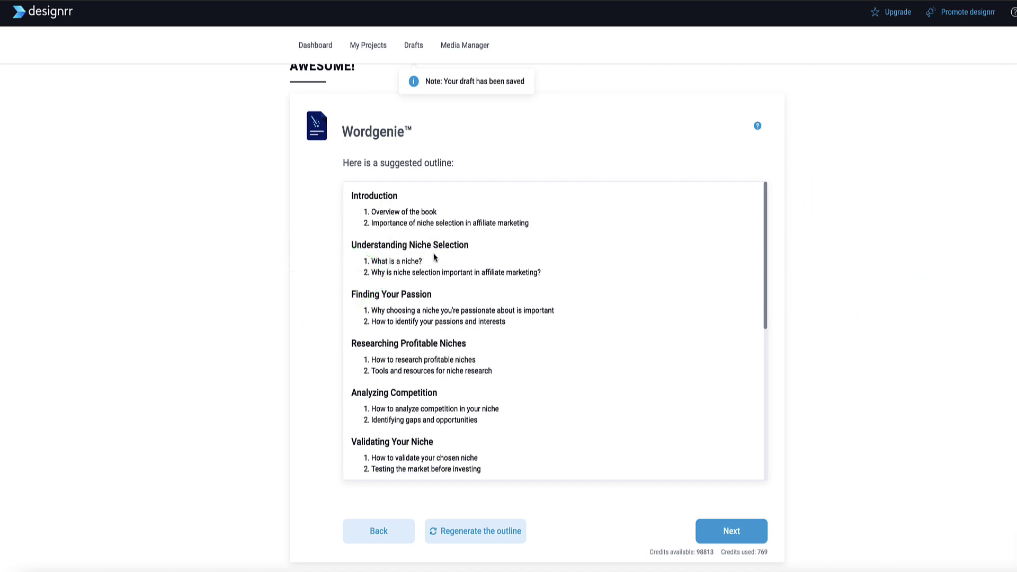
pyautogui.scroll(-2, 389, 275)
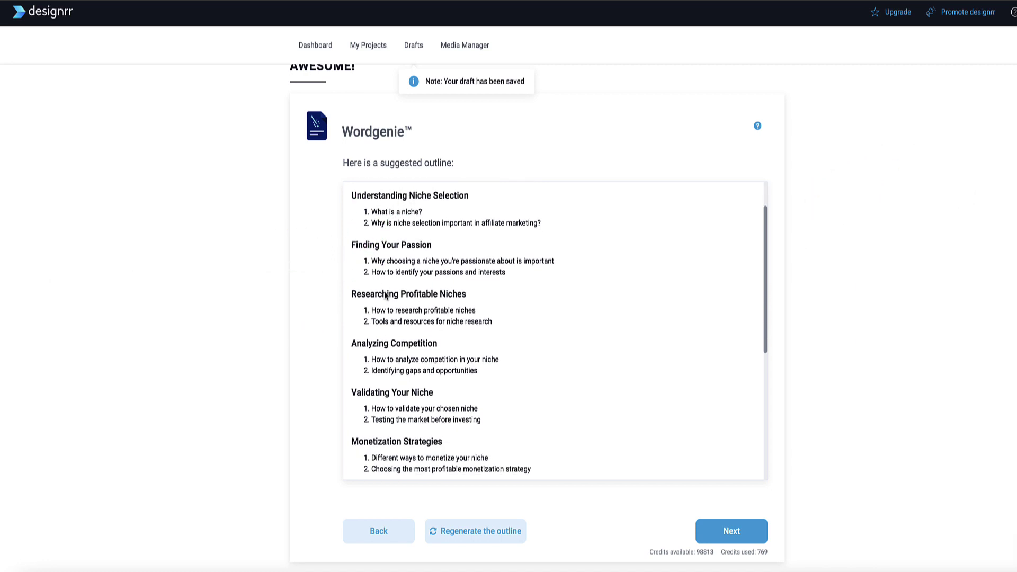
pyautogui.scroll(-1, 424, 280)
pyautogui.scroll(-1, 403, 272)
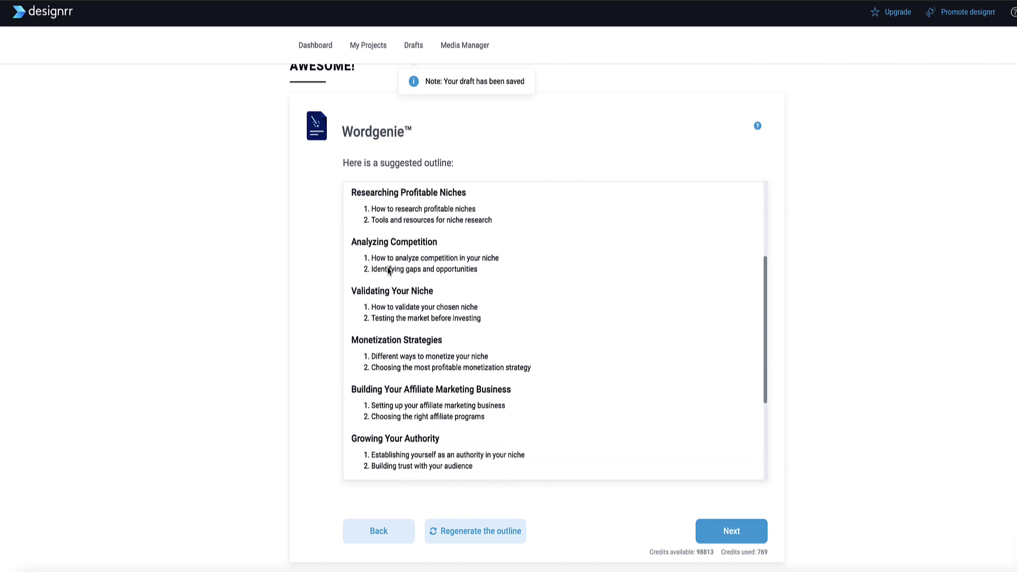
pyautogui.scroll(-1, 424, 249)
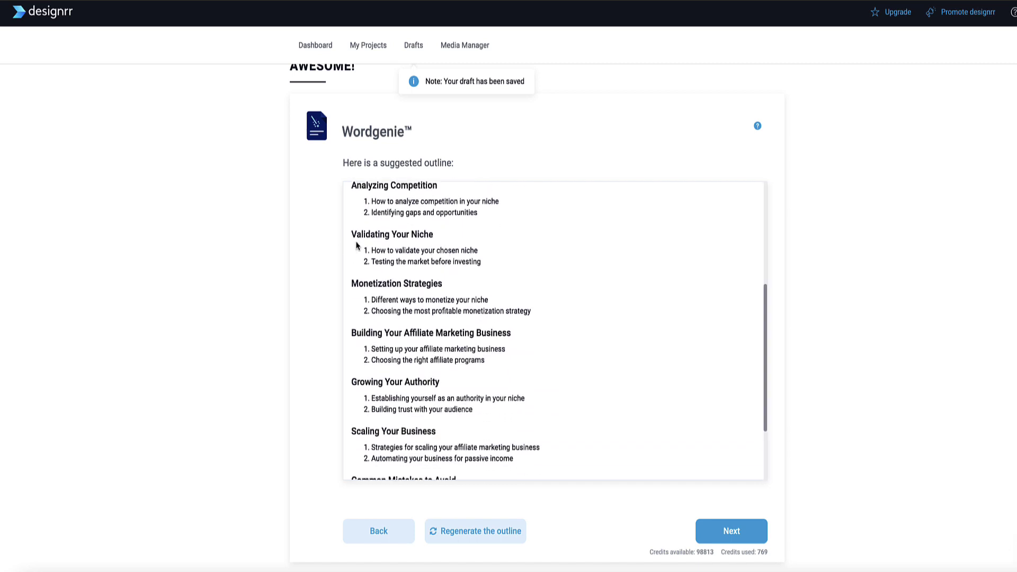
pyautogui.scroll(-2, 419, 243)
pyautogui.scroll(8, 404, 244)
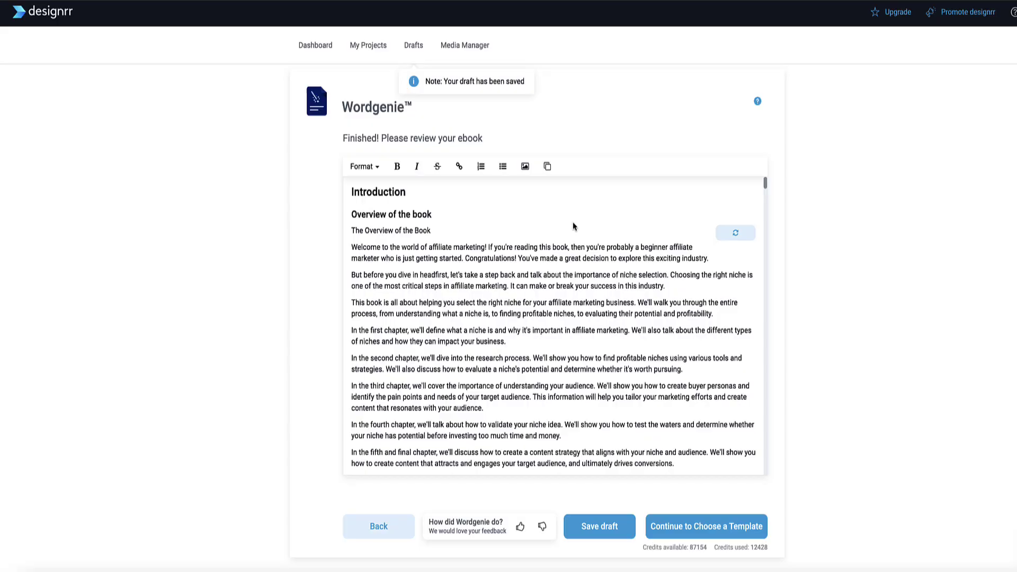
# Read through the generated niche-selection ebook text and save the draft.
pyautogui.scroll(-1, 574, 223)
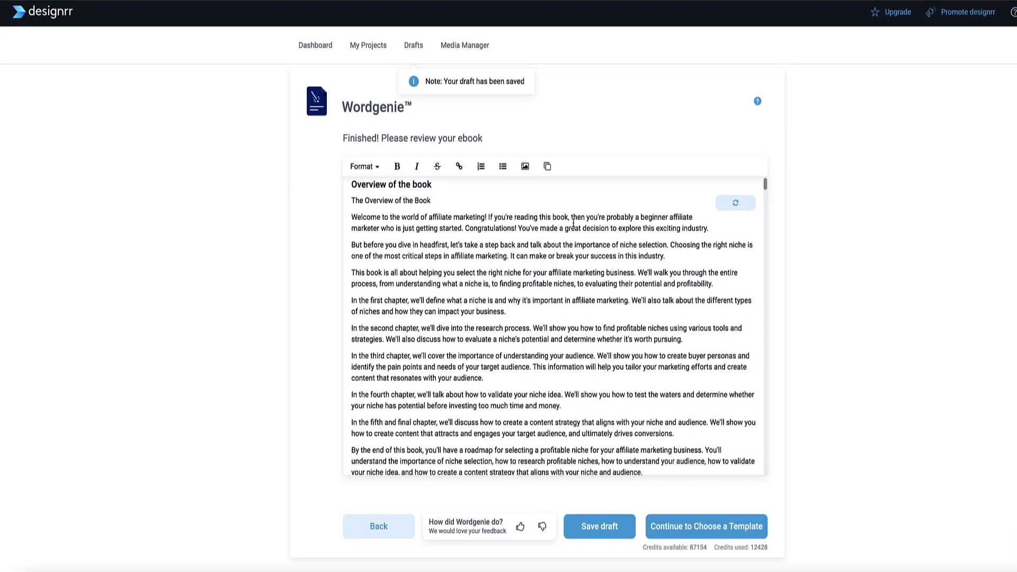
pyautogui.scroll(-10, 574, 223)
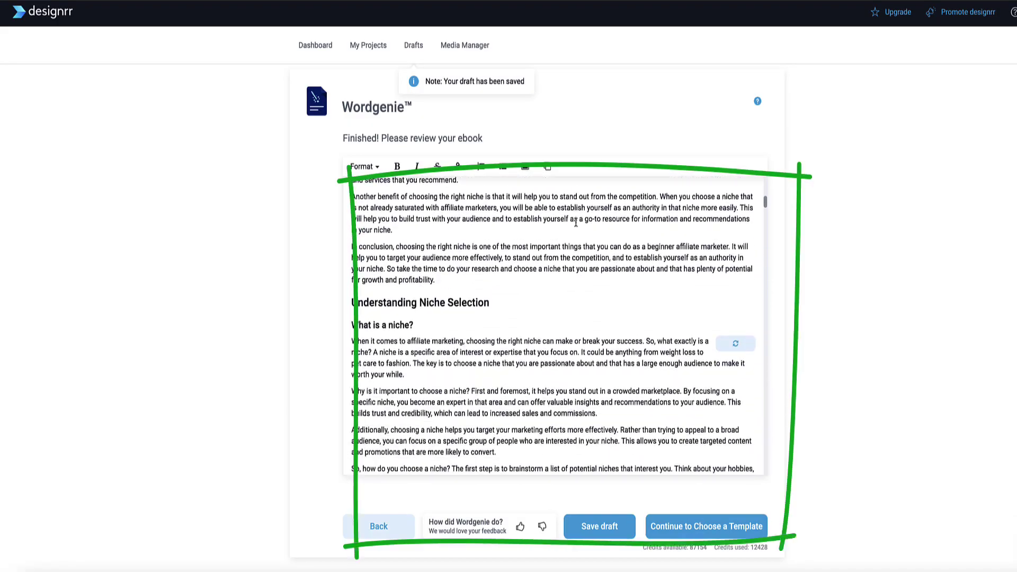
pyautogui.scroll(-15, 576, 222)
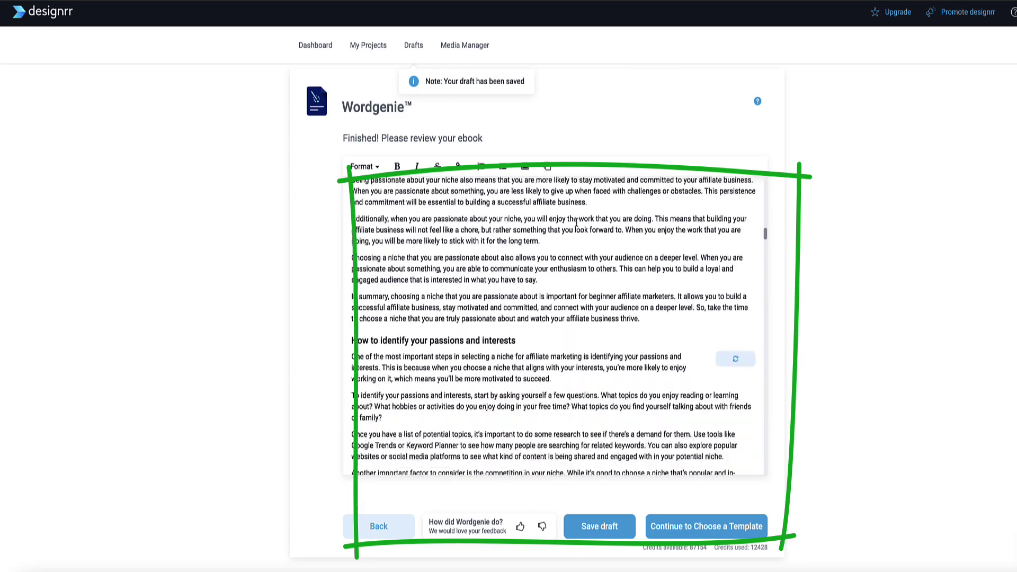
pyautogui.scroll(-15, 576, 222)
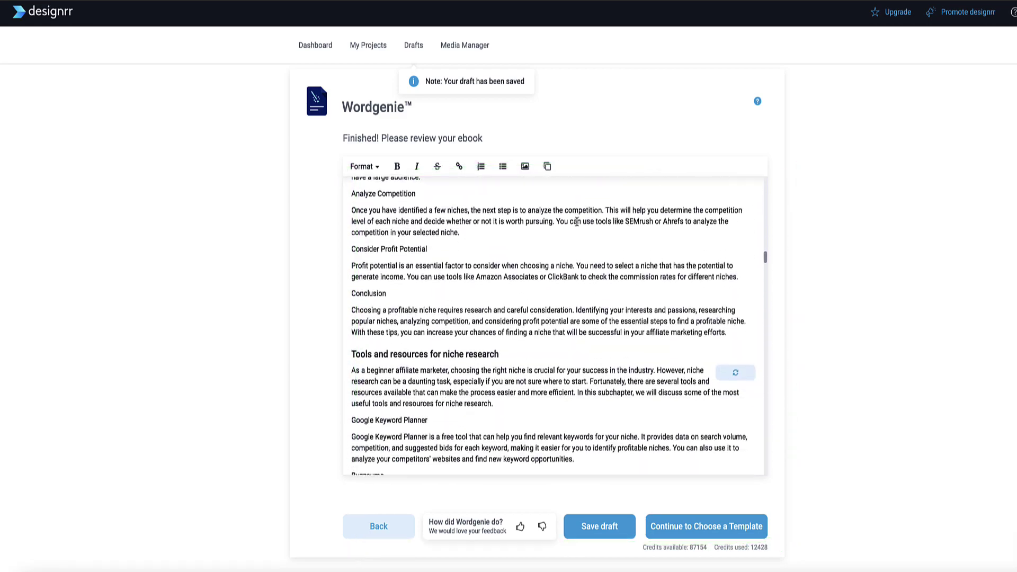
pyautogui.scroll(-15, 576, 221)
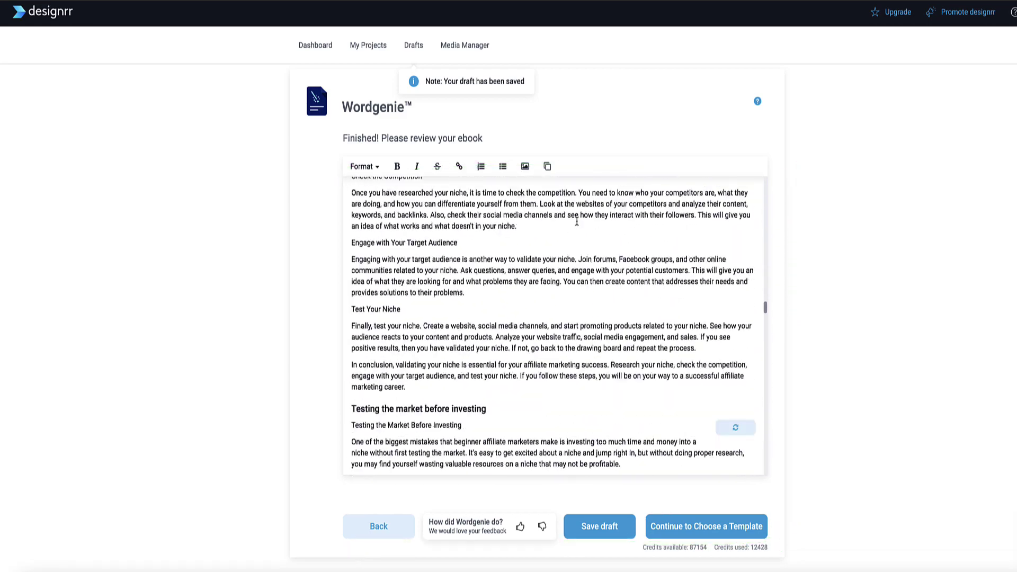
pyautogui.scroll(-15, 578, 225)
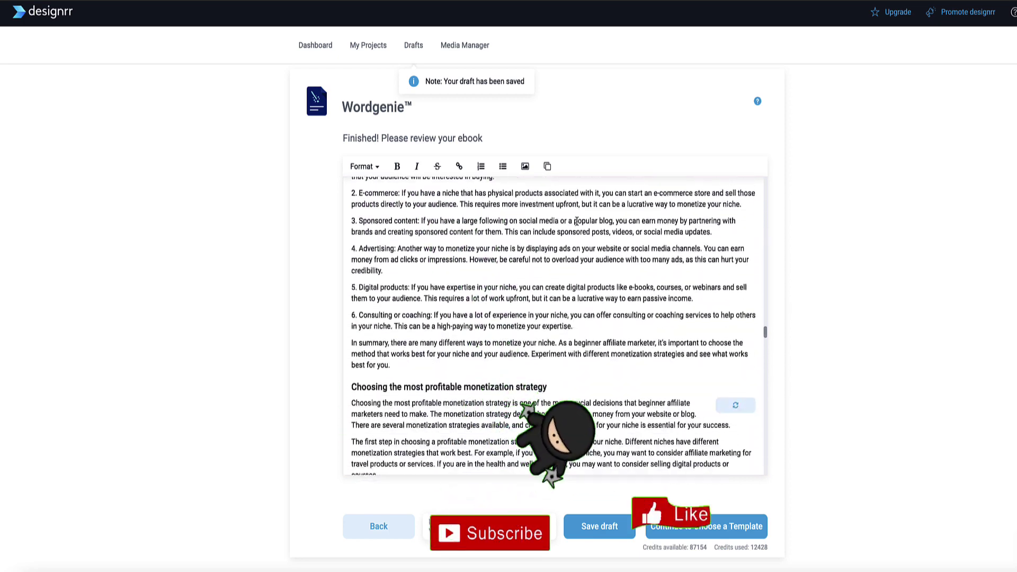
pyautogui.scroll(-1, 578, 221)
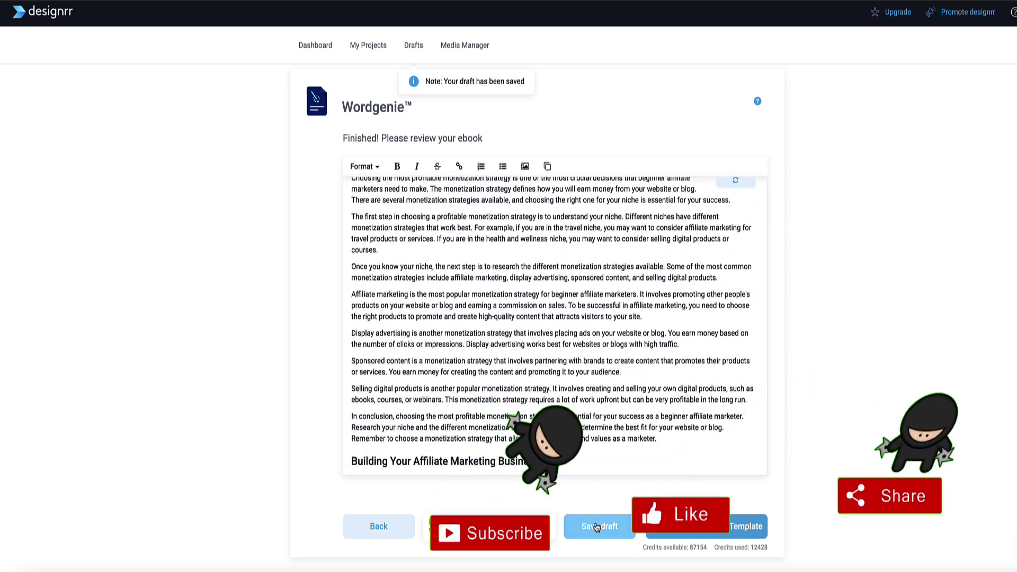
pyautogui.click(596, 527)
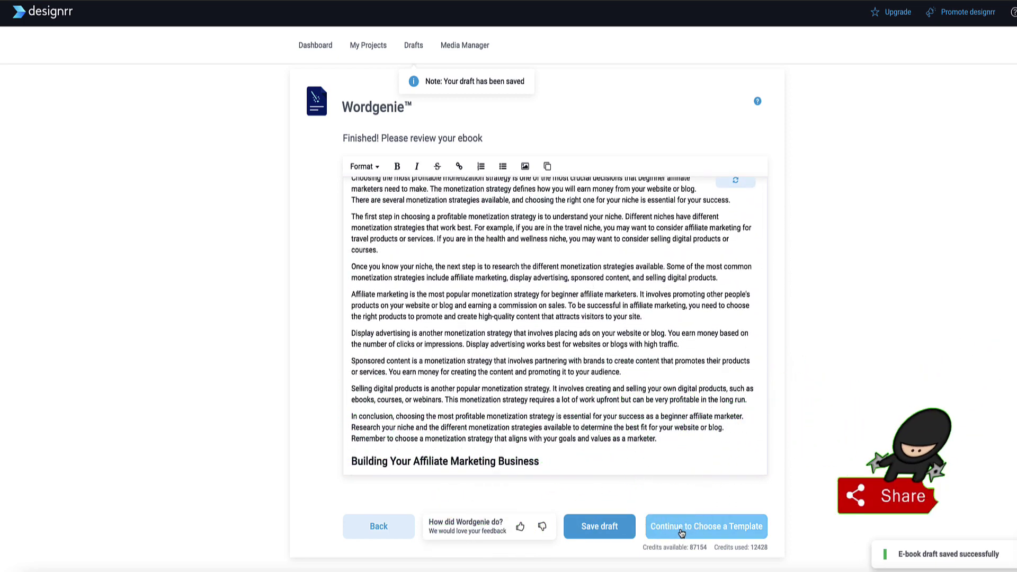
# Continue to the template gallery and browse the Business and Digital Marketing templates.
pyautogui.click(680, 530)
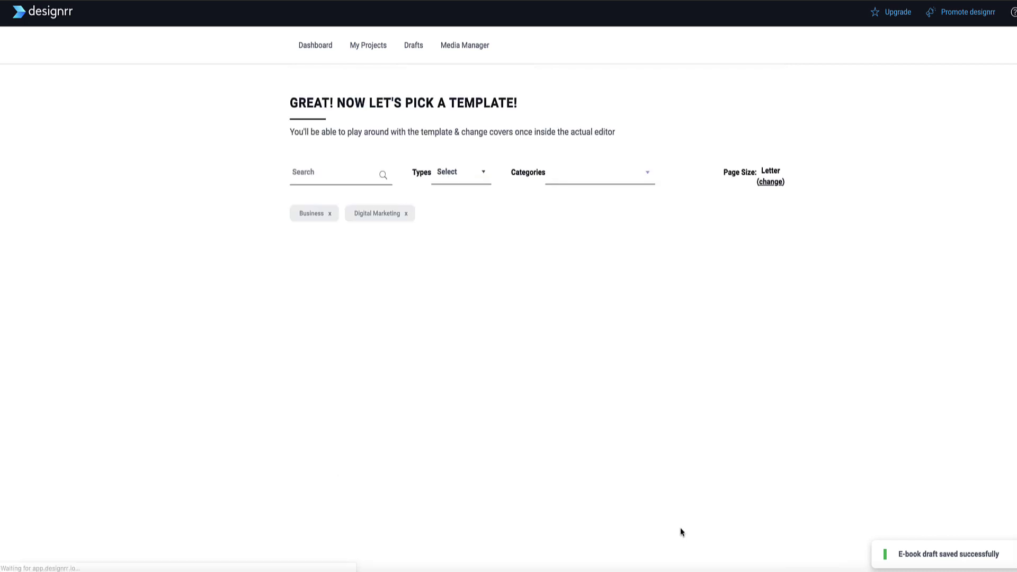
pyautogui.scroll(-5, 211, 199)
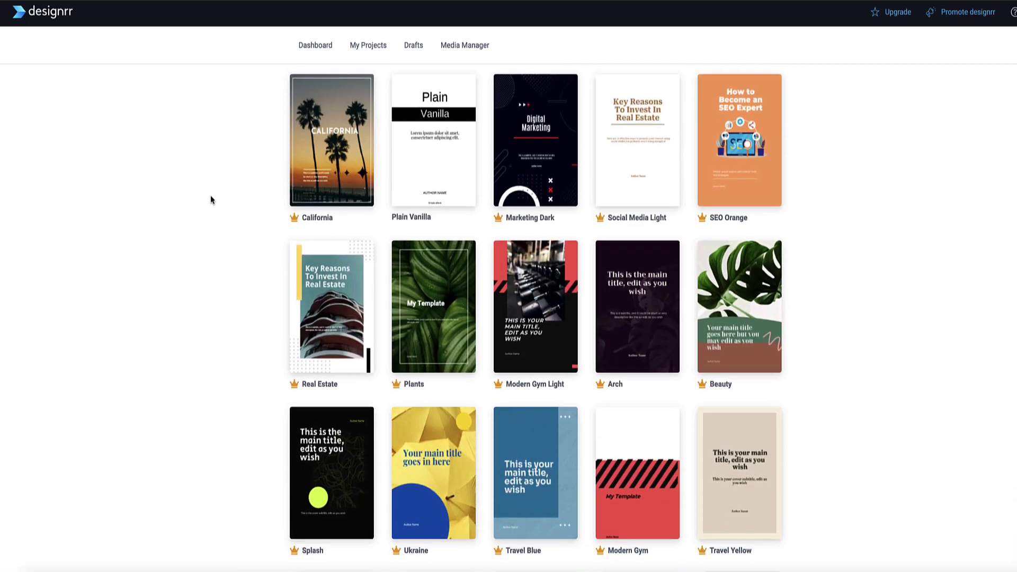
pyautogui.scroll(-3, 211, 195)
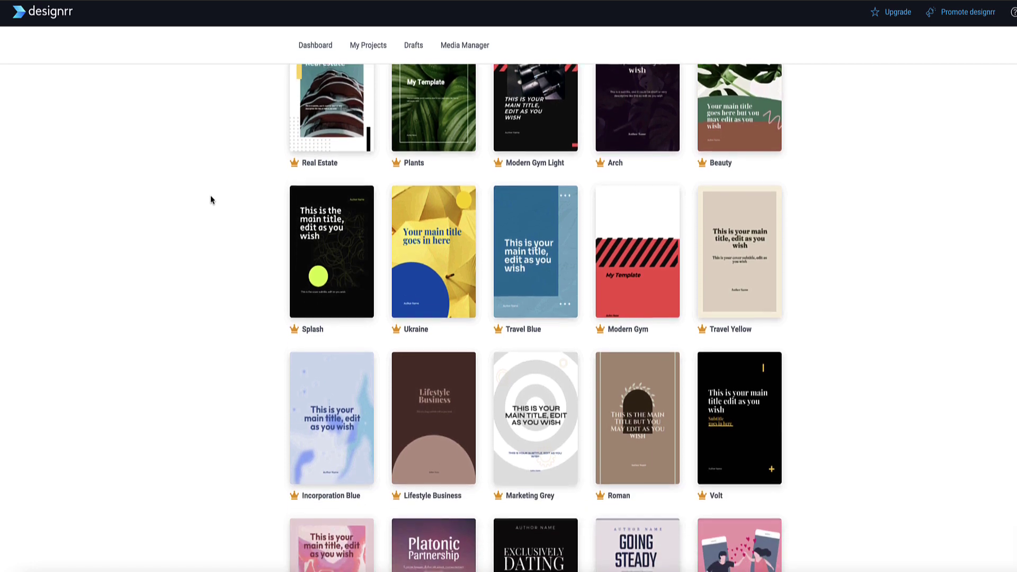
pyautogui.scroll(7, 211, 195)
pyautogui.moveTo(463, 235)
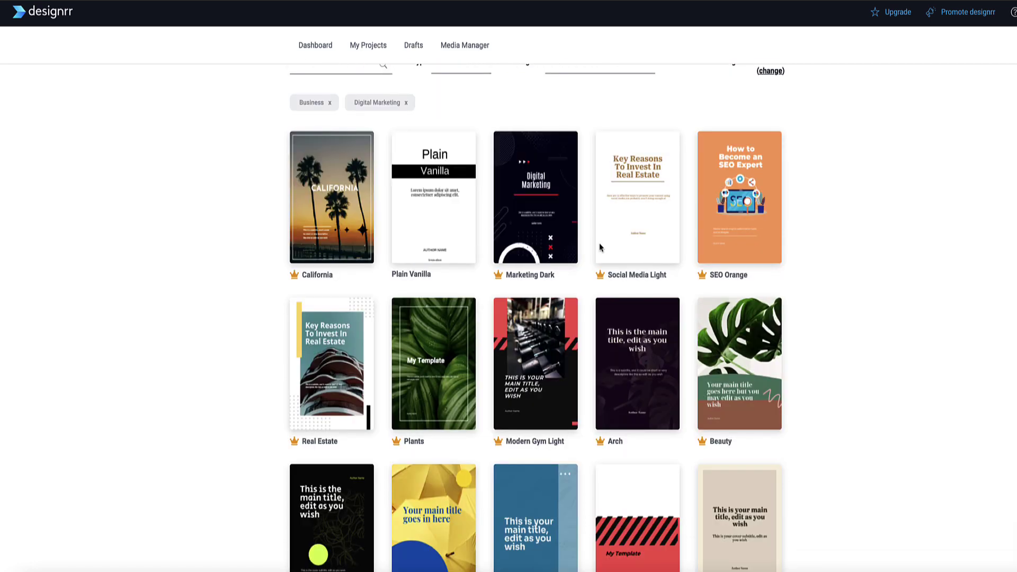
pyautogui.moveTo(676, 221)
pyautogui.scroll(-4, 676, 222)
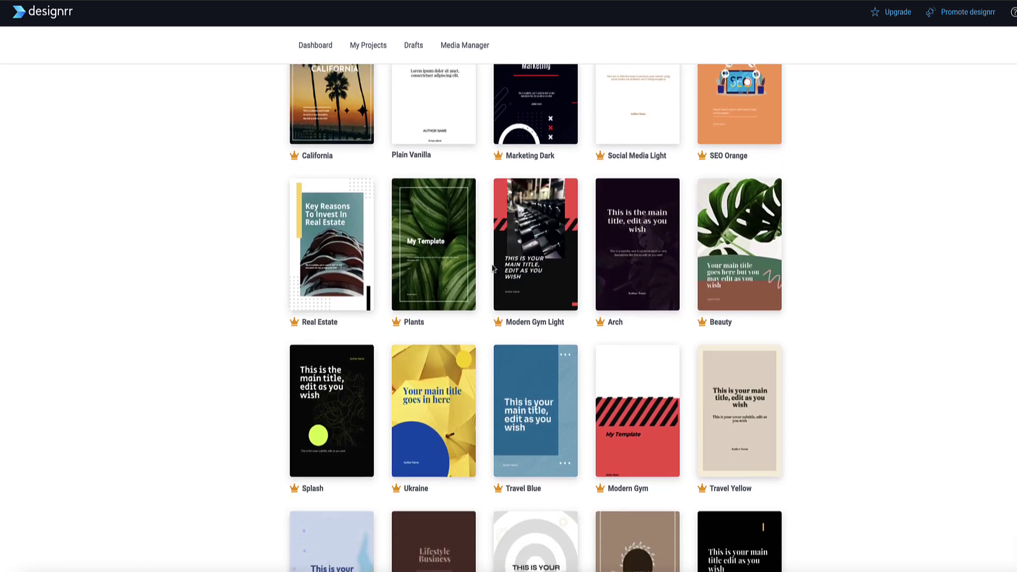
pyautogui.scroll(-15, 280, 204)
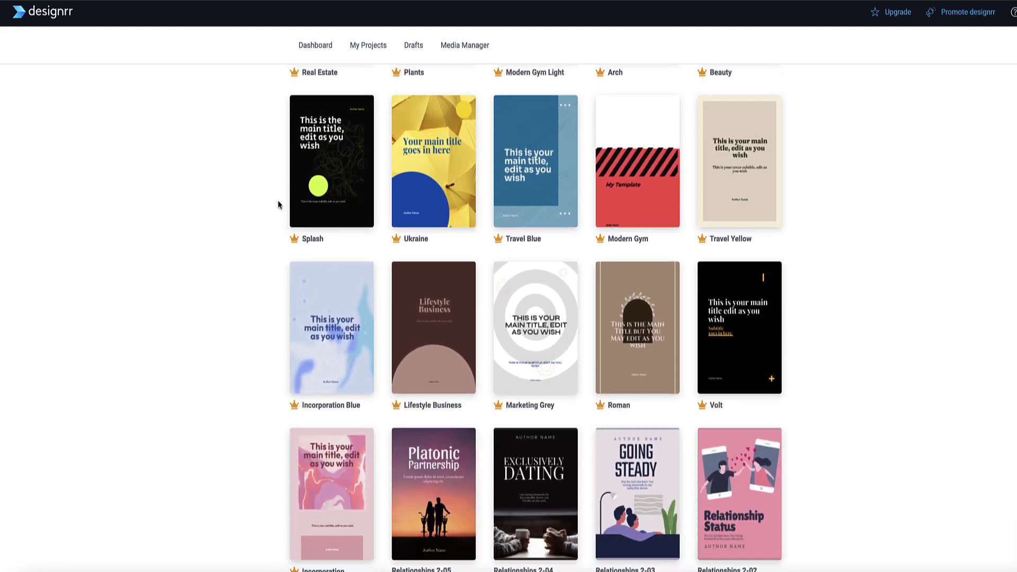
pyautogui.scroll(-13, 261, 208)
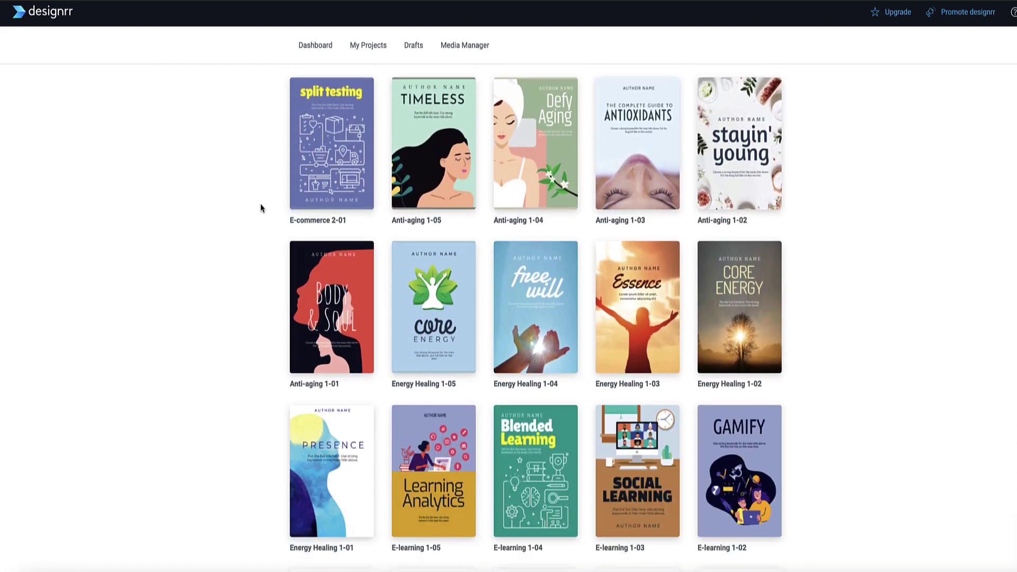
pyautogui.scroll(-11, 261, 207)
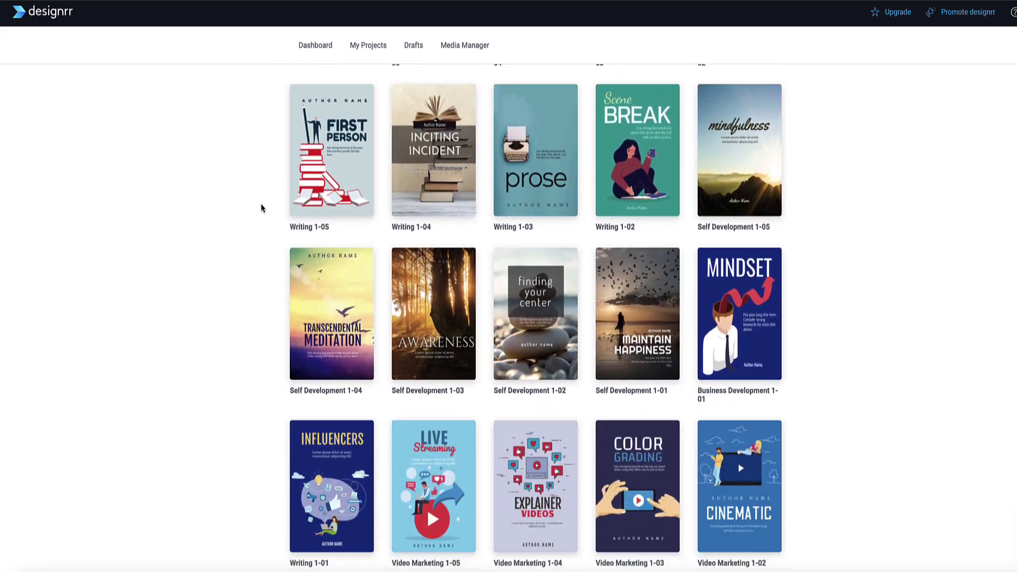
pyautogui.scroll(-12, 261, 207)
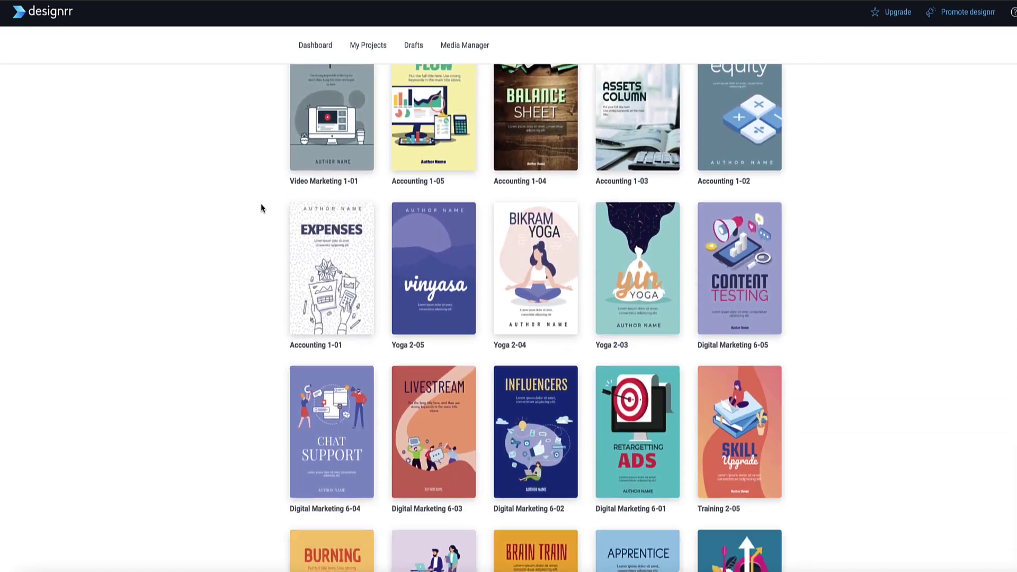
pyautogui.scroll(10, 276, 259)
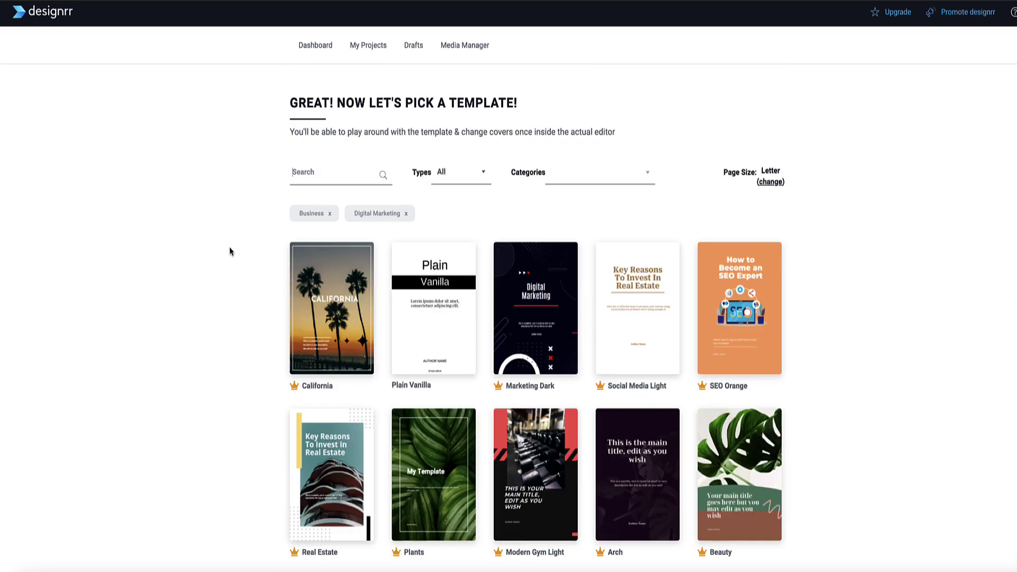
# Search the templates for 'Digital Marketing'.
pyautogui.click(324, 174)
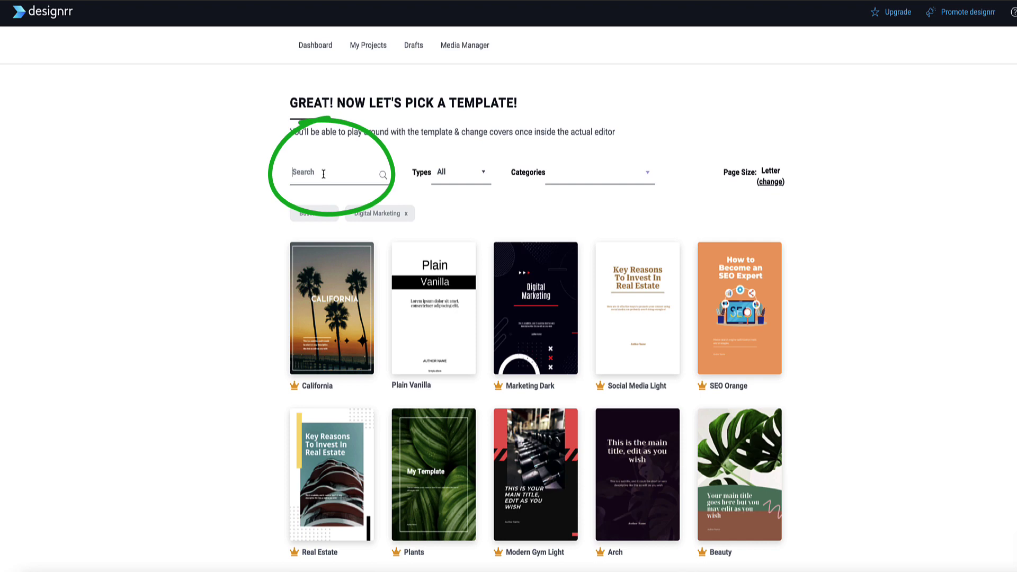
pyautogui.write('Digital Marketing')
pyautogui.scroll(-3, 318, 201)
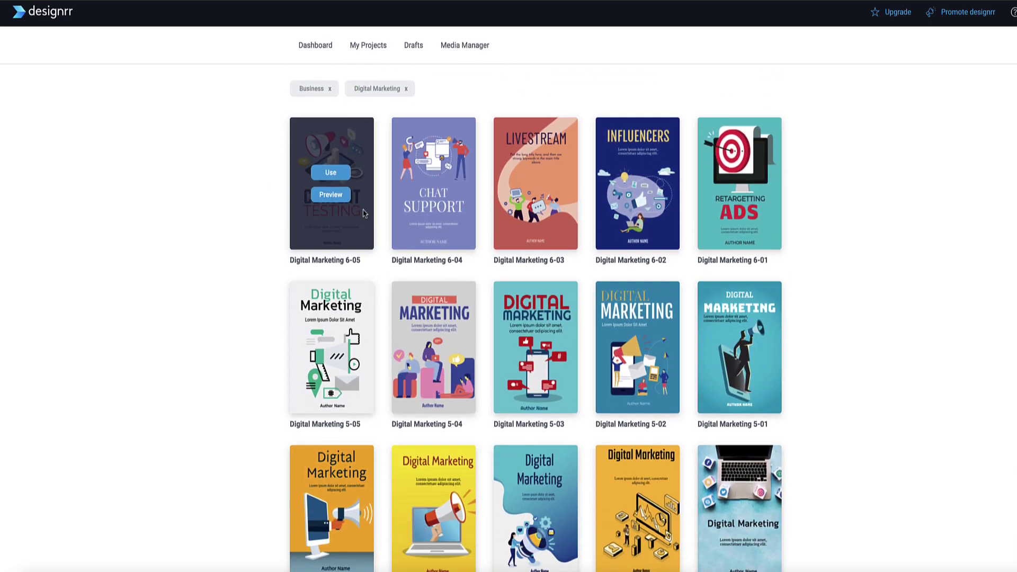
pyautogui.scroll(-4, 364, 213)
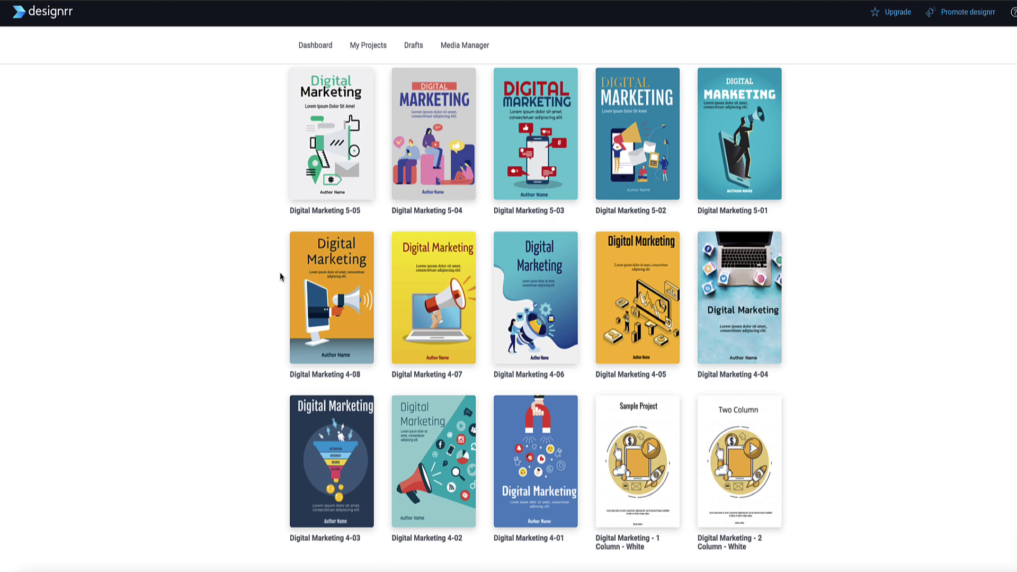
pyautogui.scroll(6, 281, 274)
# Preview the Digital Marketing 5-02 template and apply it to the ebook.
pyautogui.moveTo(625, 446)
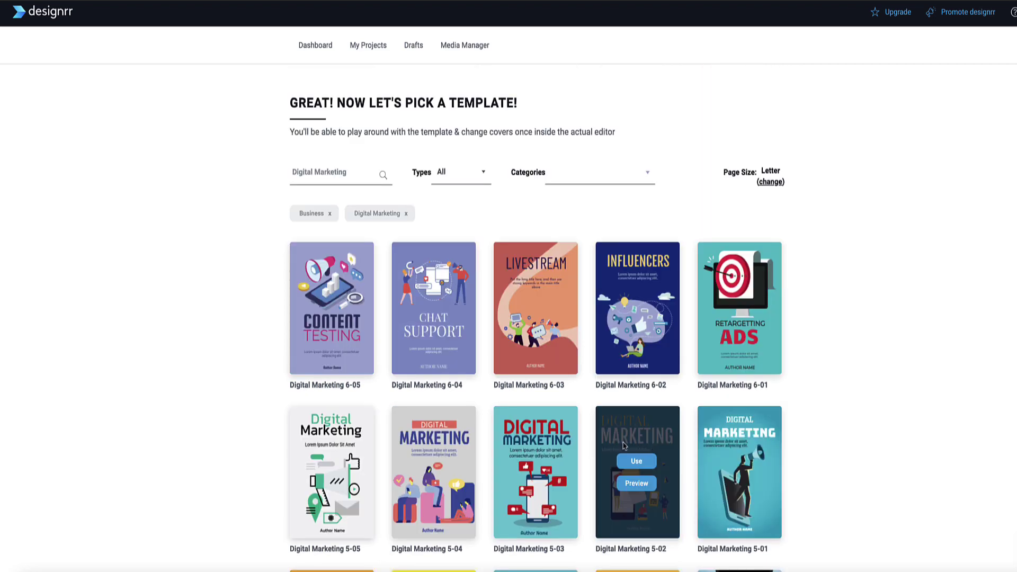
pyautogui.click(638, 484)
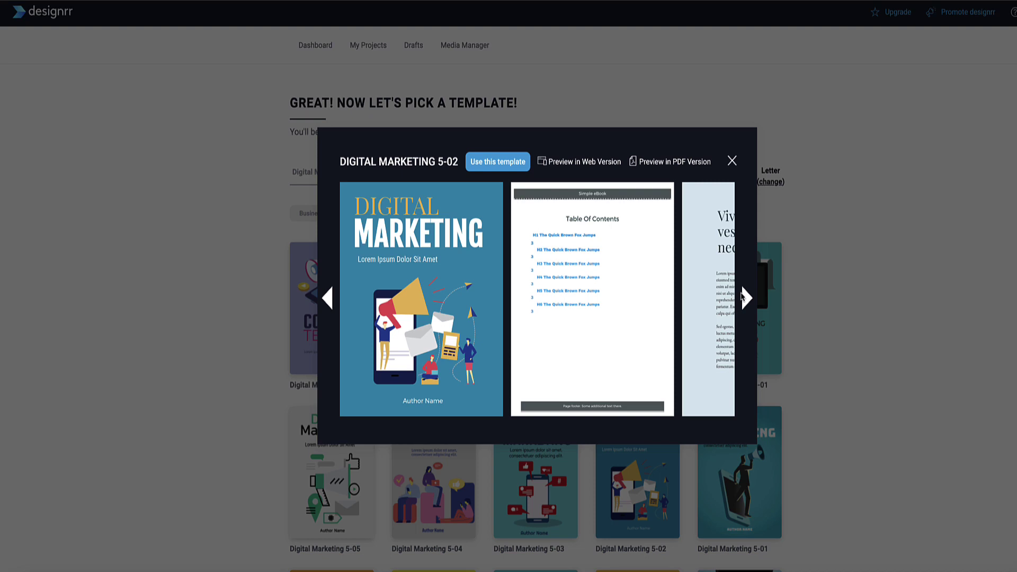
pyautogui.click(746, 298)
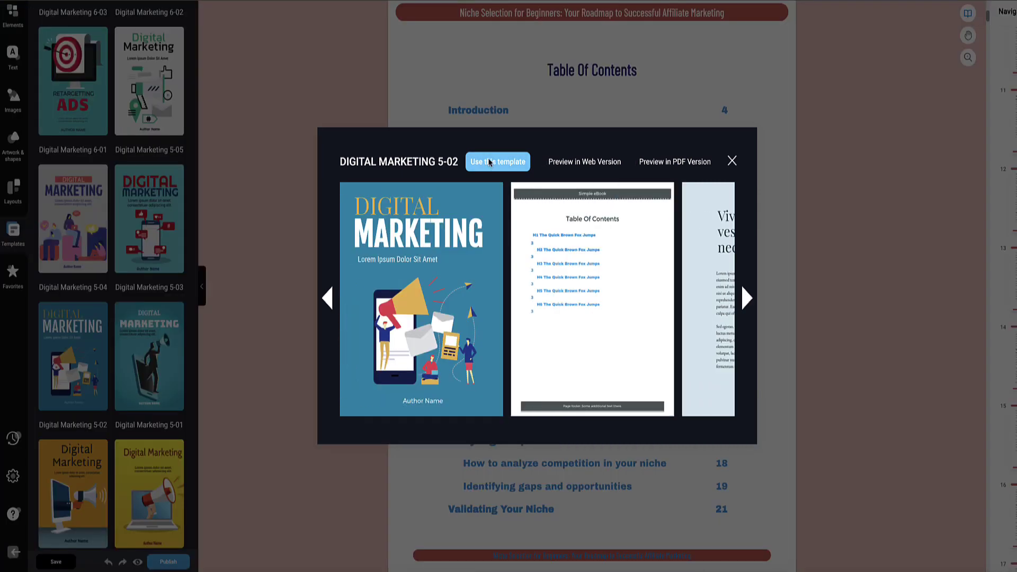
pyautogui.click(490, 162)
pyautogui.click(568, 291)
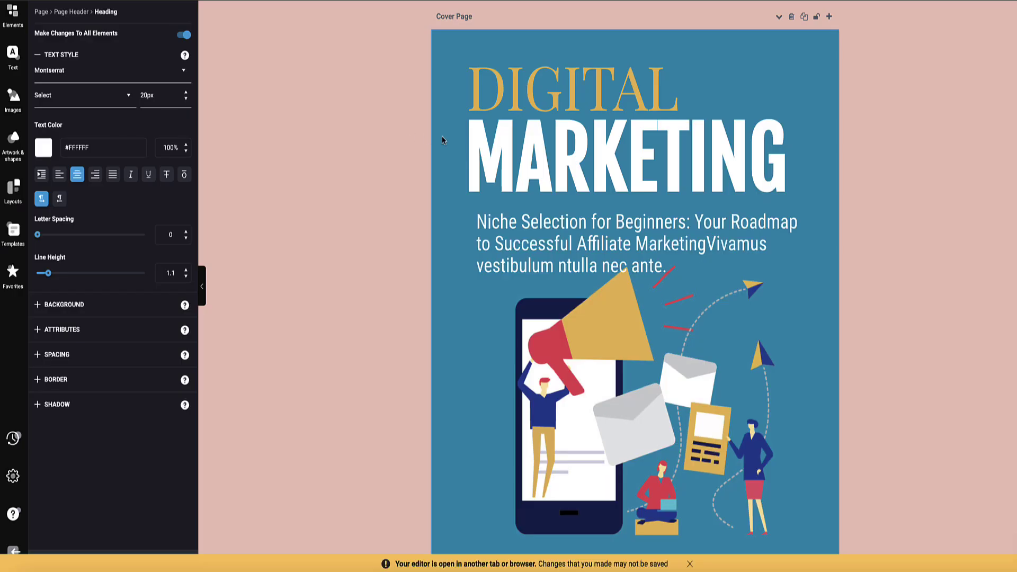
pyautogui.scroll(-15, 412, 144)
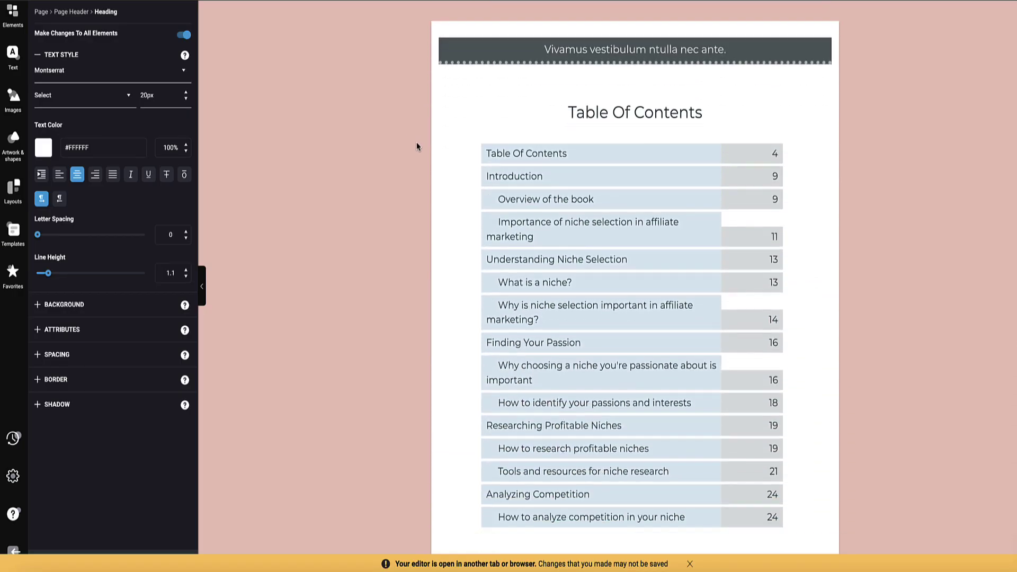
pyautogui.scroll(-15, 438, 150)
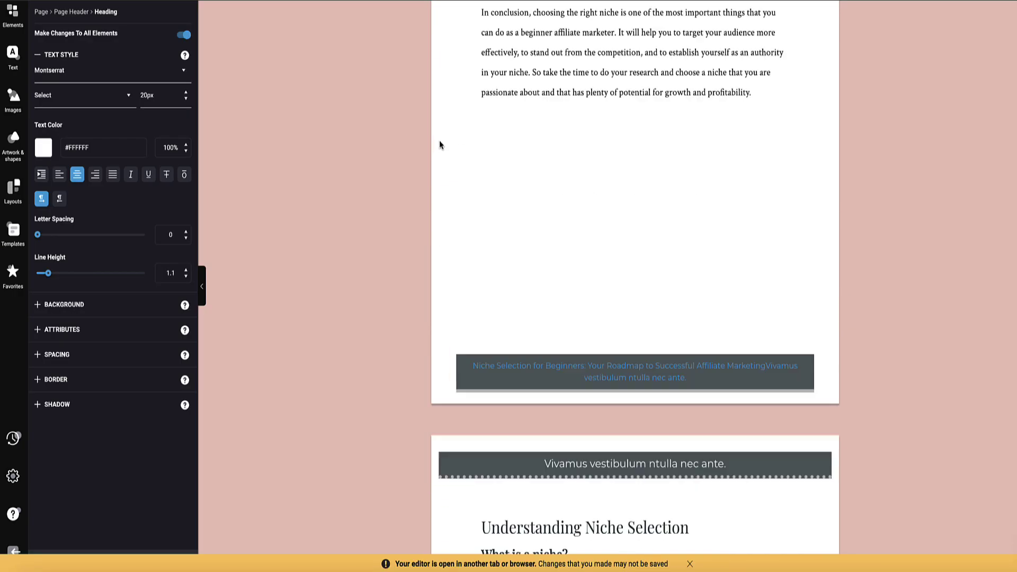
pyautogui.scroll(20, 440, 143)
pyautogui.scroll(4, 440, 143)
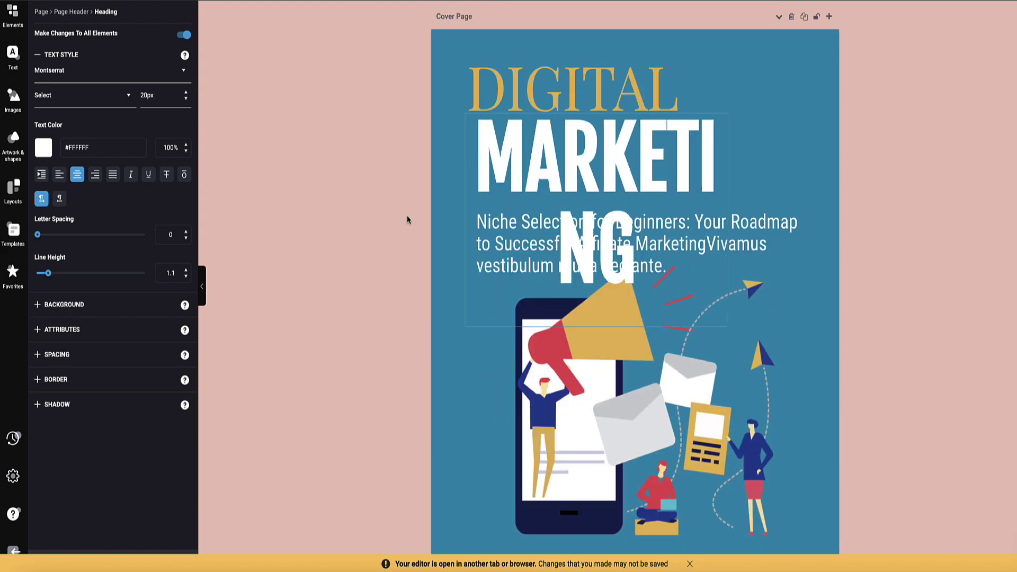
# Replace the cover heading DIGITAL with 'Niche Selection' and shrink its font size to fit.
pyautogui.click(759, 223)
pyautogui.click(689, 223)
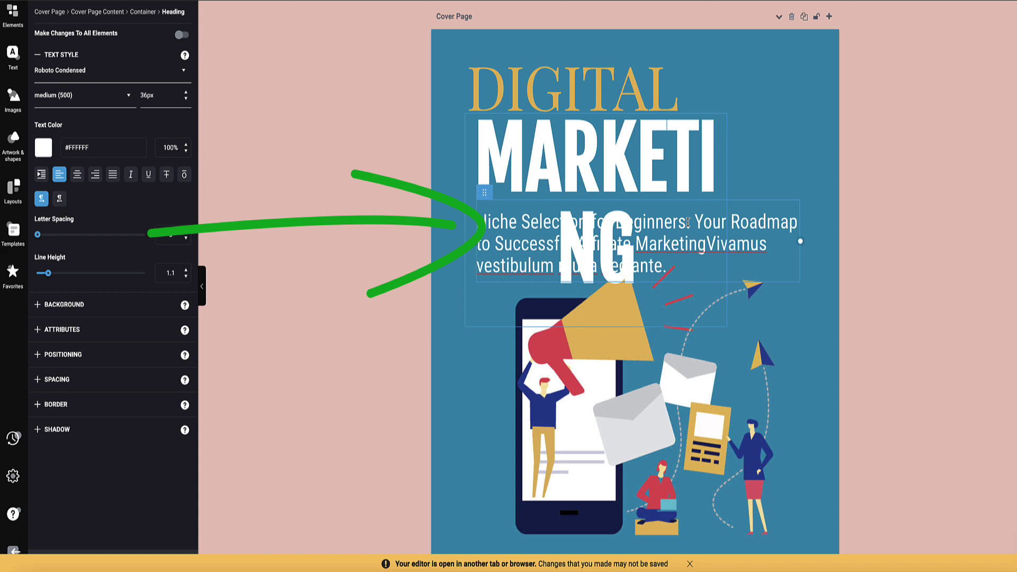
pyautogui.click(615, 80)
pyautogui.doubleClick(619, 79)
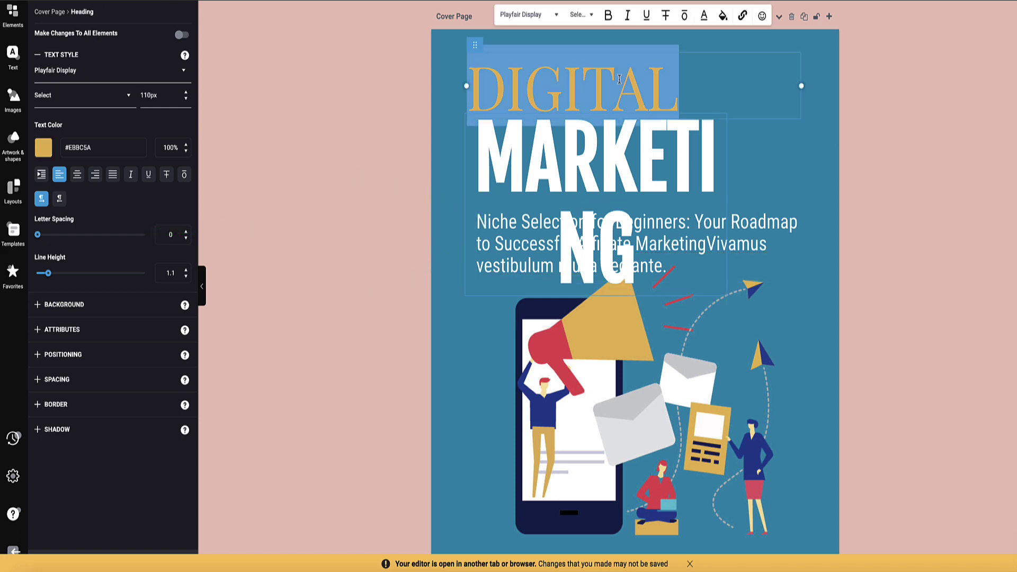
pyautogui.write('Niche Selection')
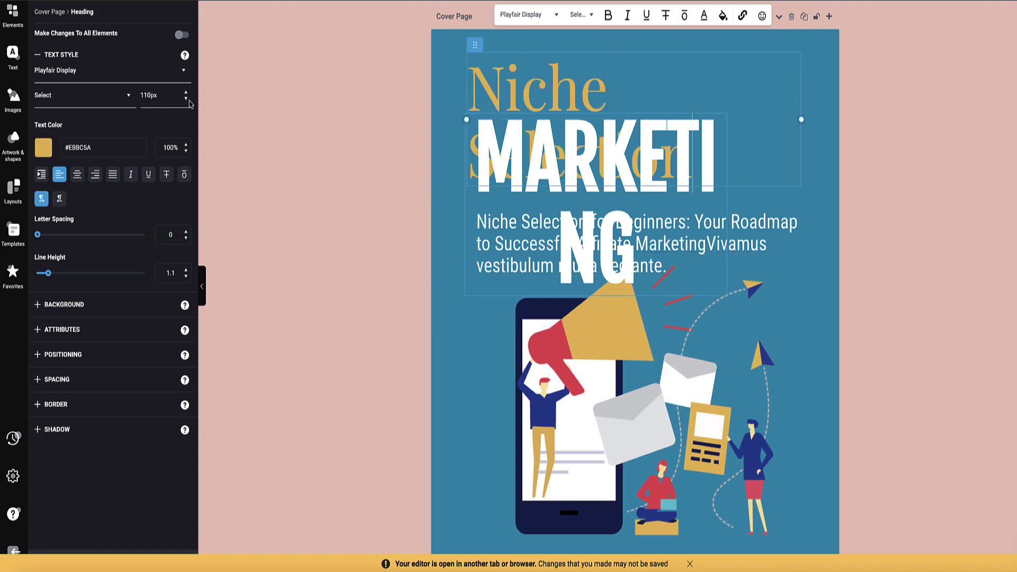
pyautogui.click(186, 99)
pyautogui.click(186, 99)
# Trim the subtitle to 'Your Roadmap to Successful Affiliate Marketing' by deleting the repeated title.
pyautogui.click(694, 222)
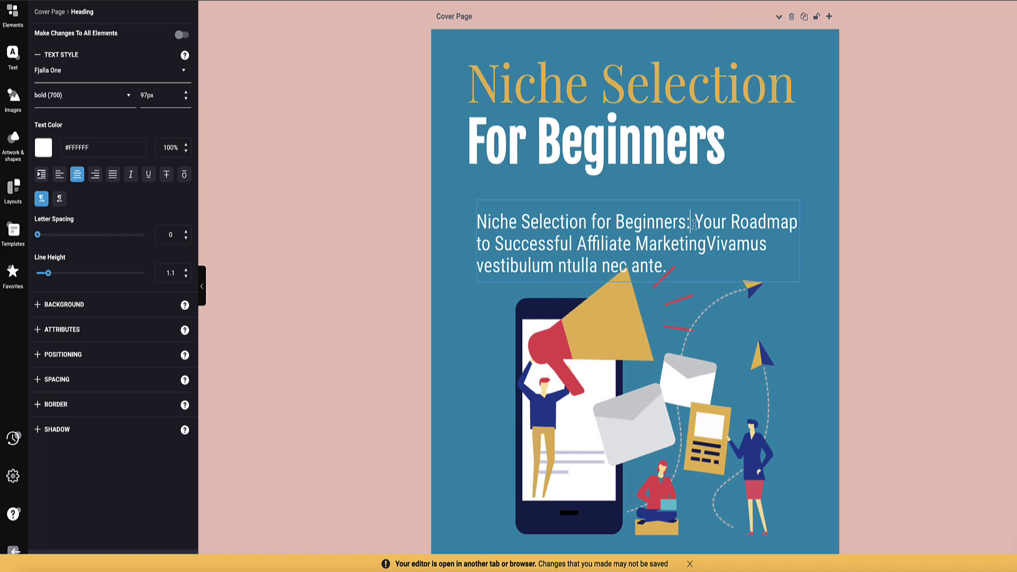
pyautogui.moveTo(694, 222); pyautogui.dragTo(477, 221)
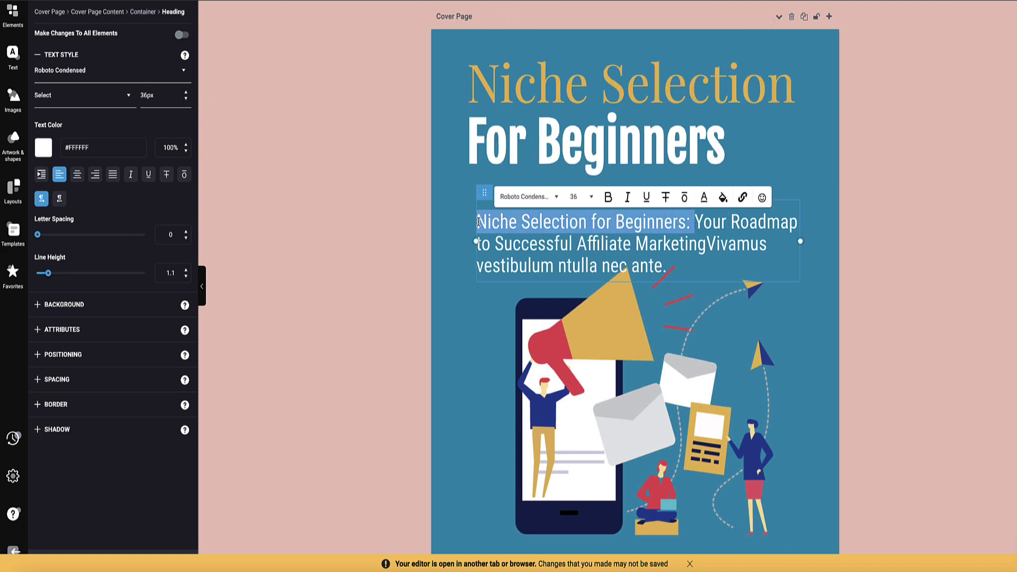
pyautogui.press('BackSpace')
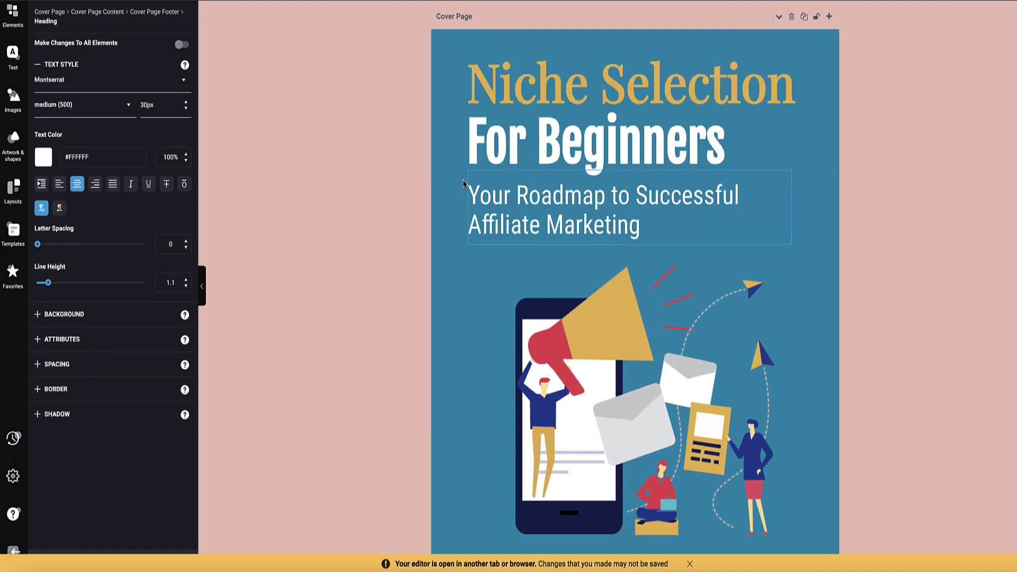
pyautogui.scroll(-9, 464, 182)
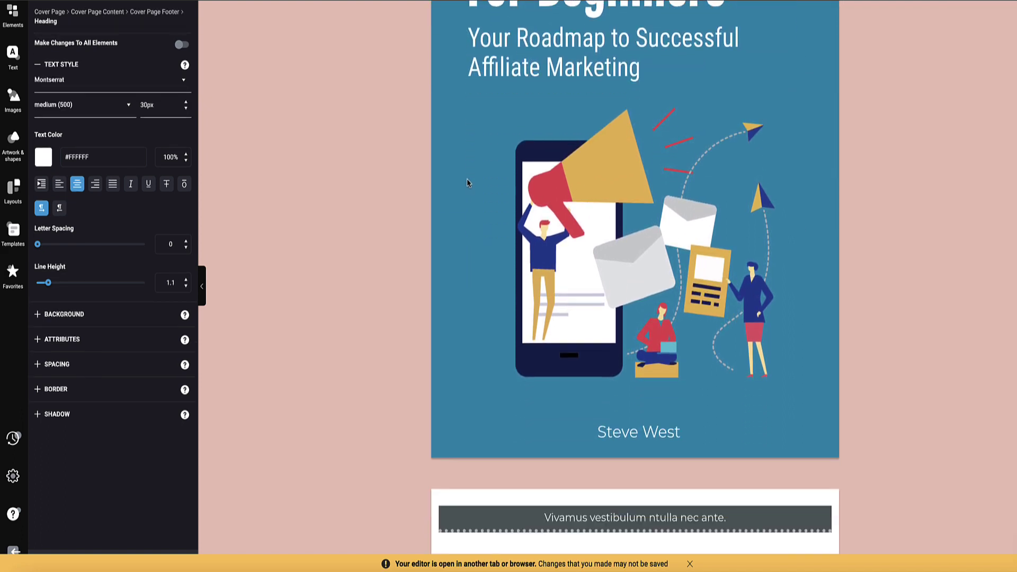
pyautogui.tripleClick(587, 207)
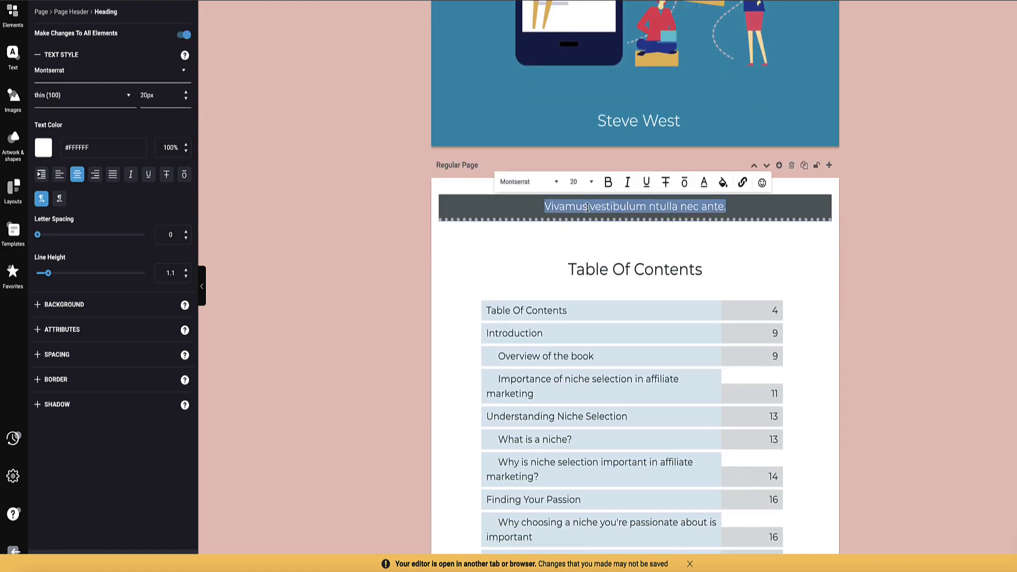
pyautogui.write('entrepreneurnut.com')
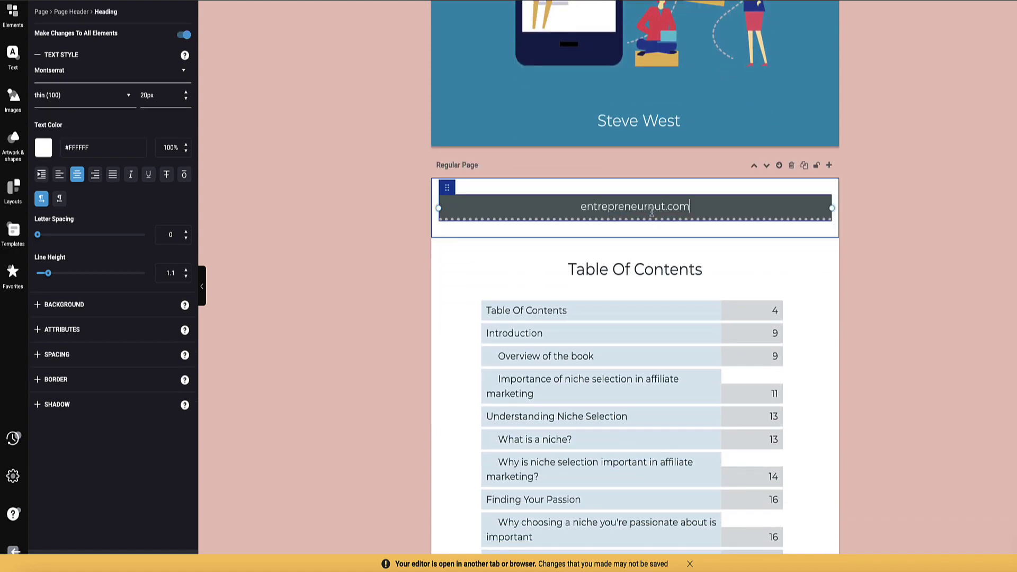
pyautogui.tripleClick(652, 207)
pyautogui.click(741, 187)
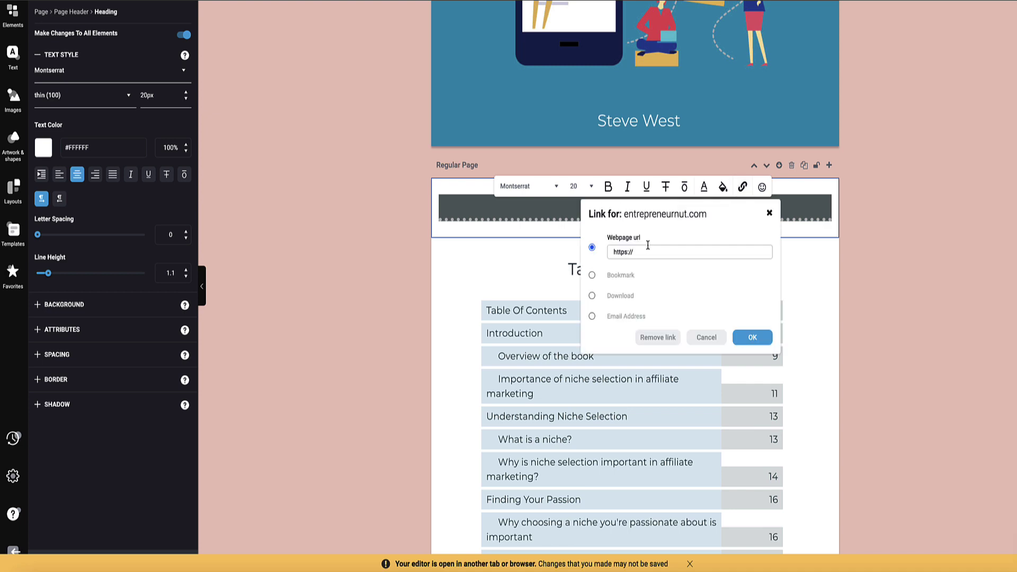
pyautogui.write('https://entrepreneurnut.com')
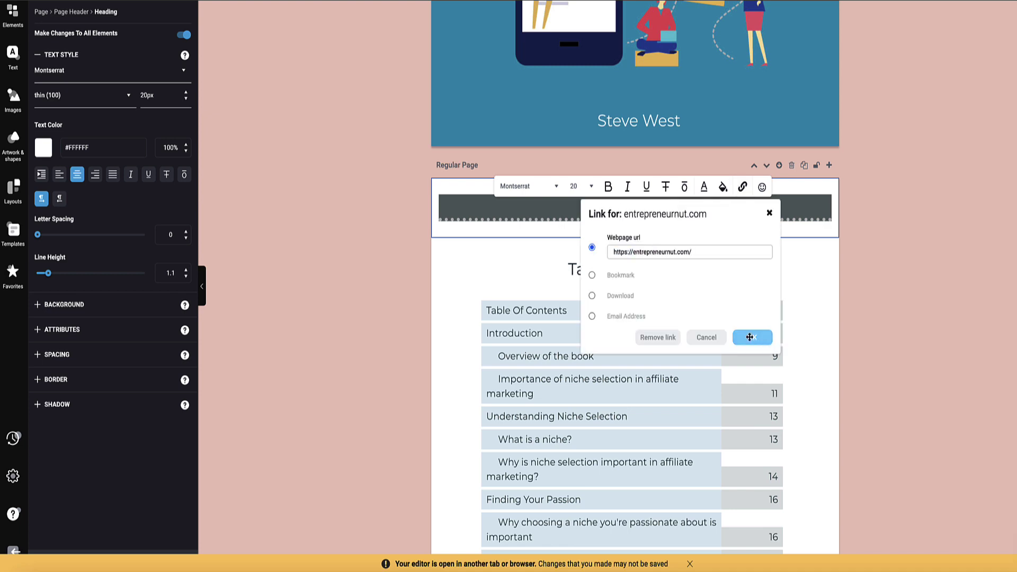
pyautogui.click(752, 337)
# Make the entrepreneurnut.com header link text white.
pyautogui.scroll(-1, 579, 208)
pyautogui.moveTo(581, 170); pyautogui.dragTo(691, 171)
pyautogui.click(705, 142)
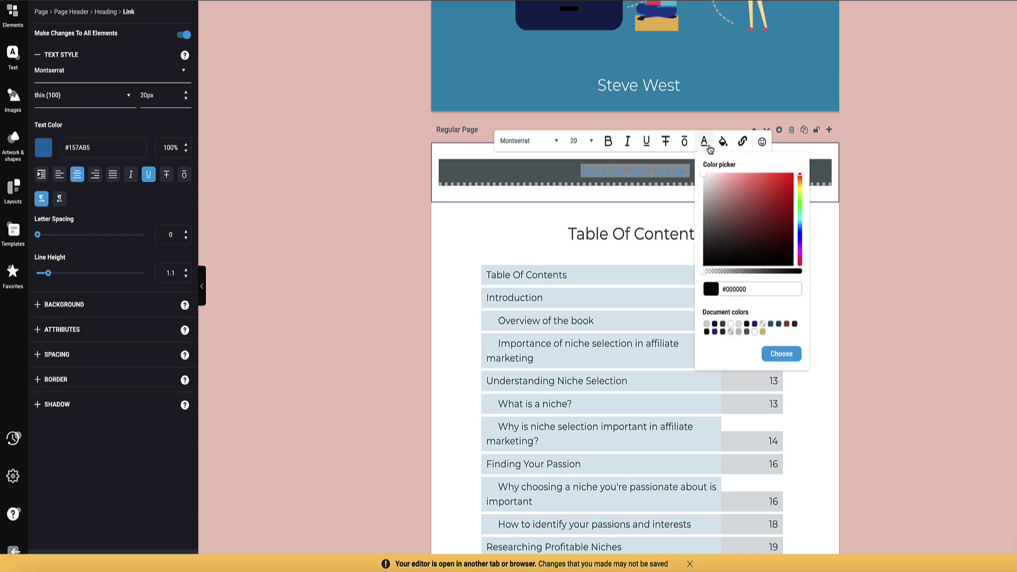
pyautogui.click(705, 175)
pyautogui.click(691, 171)
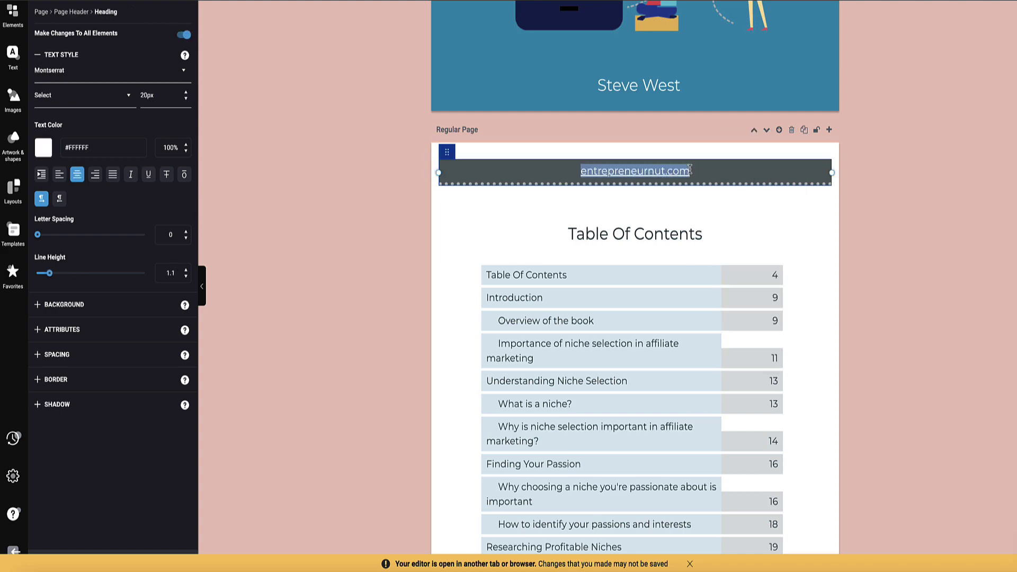
# Replace the page footer text with the entrepreneurnut.com link.
pyautogui.scroll(-8, 382, 189)
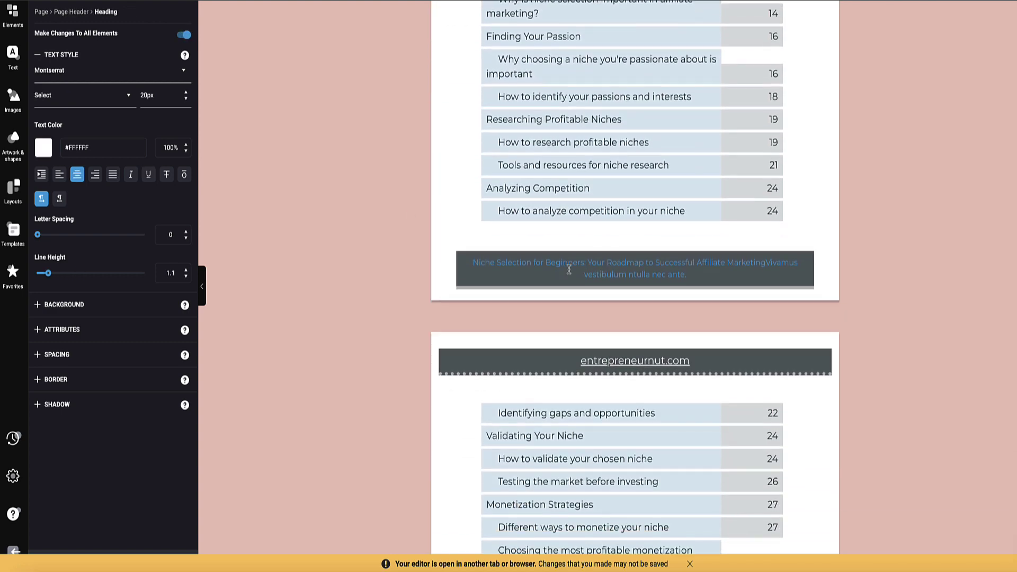
pyautogui.tripleClick(580, 269)
pyautogui.click(580, 269)
# Scroll through the ebook pages to check the footers, then bring up the Elements list.
pyautogui.scroll(5, 380, 145)
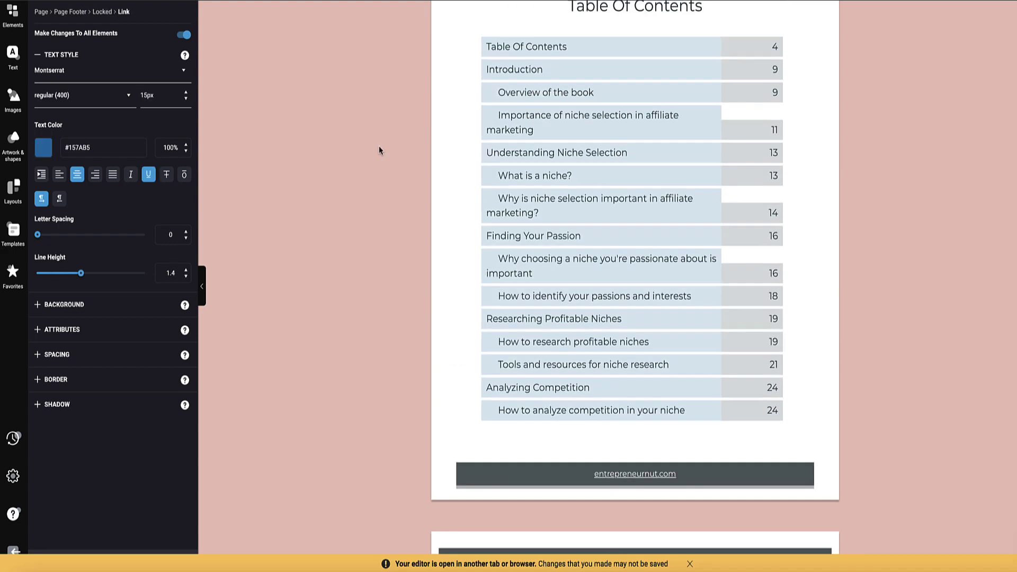
pyautogui.scroll(-1, 561, 160)
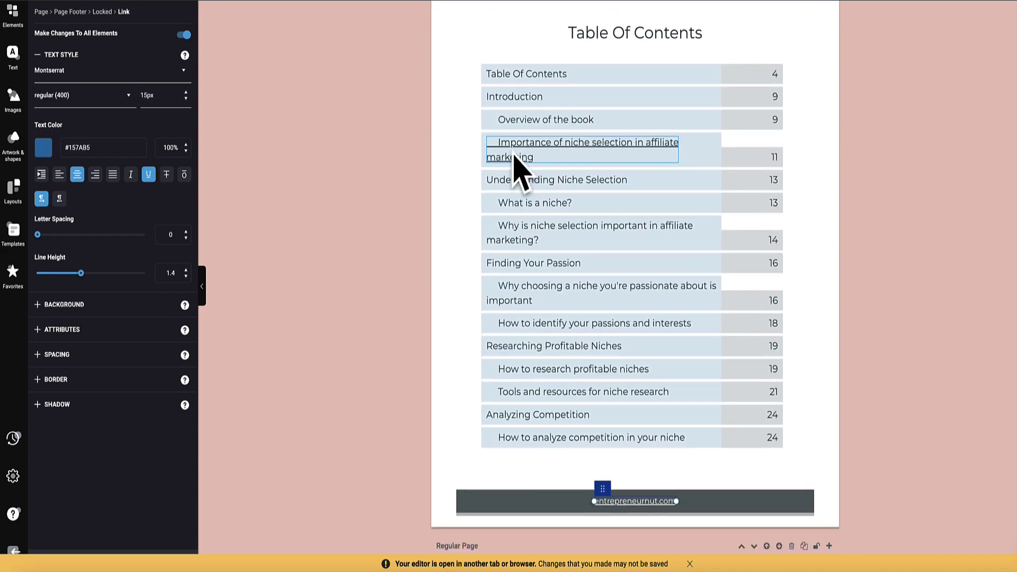
pyautogui.scroll(-1, 504, 182)
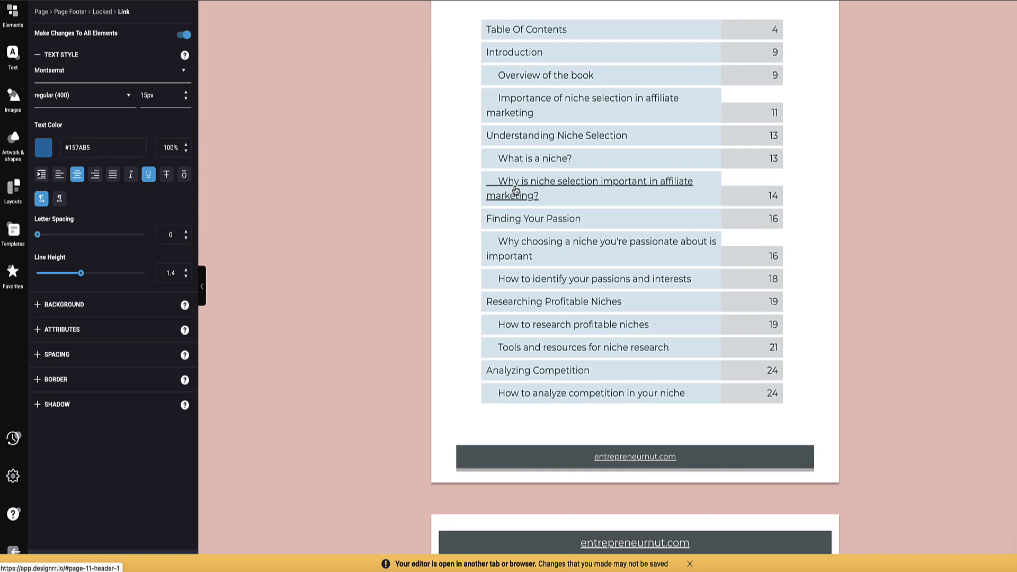
pyautogui.scroll(-1, 516, 186)
pyautogui.scroll(-1, 516, 186)
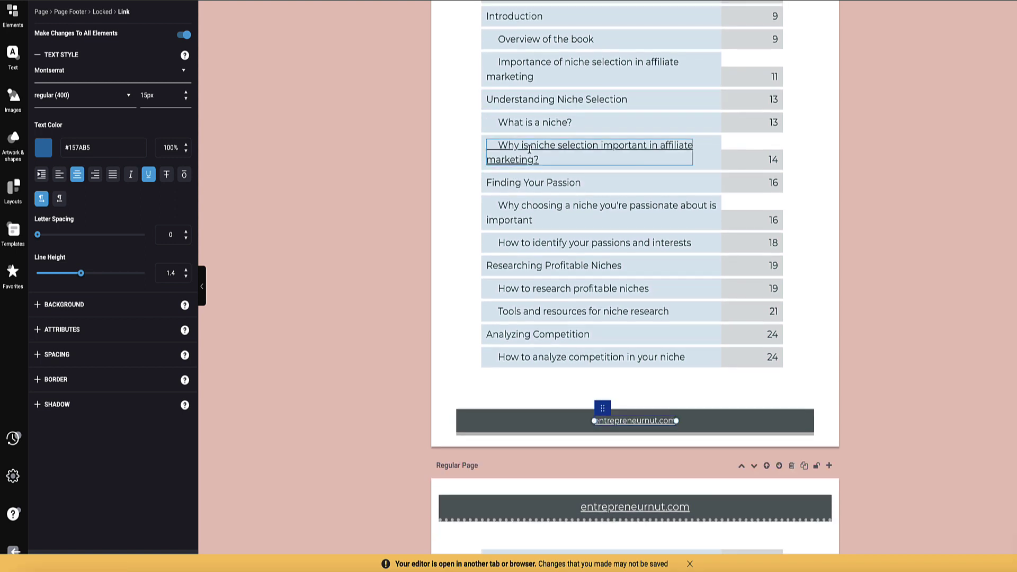
pyautogui.scroll(-5, 537, 188)
pyautogui.scroll(-10, 537, 187)
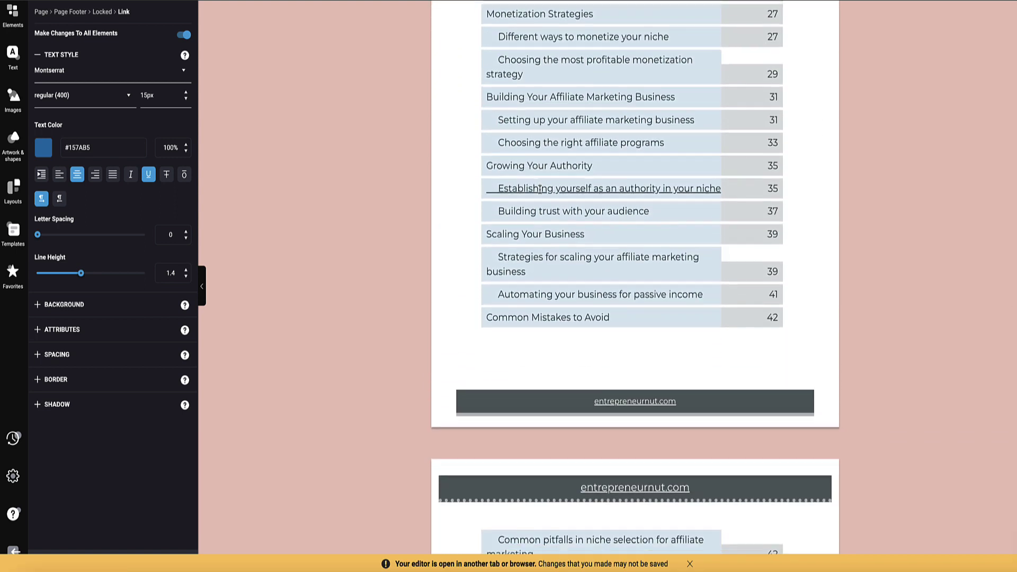
pyautogui.scroll(-7, 540, 192)
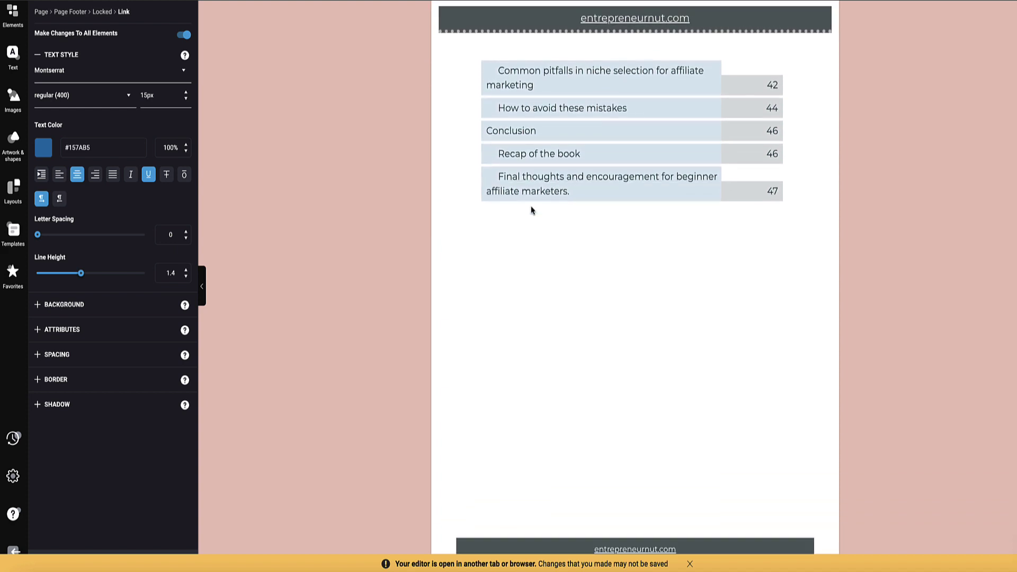
pyautogui.click(466, 213)
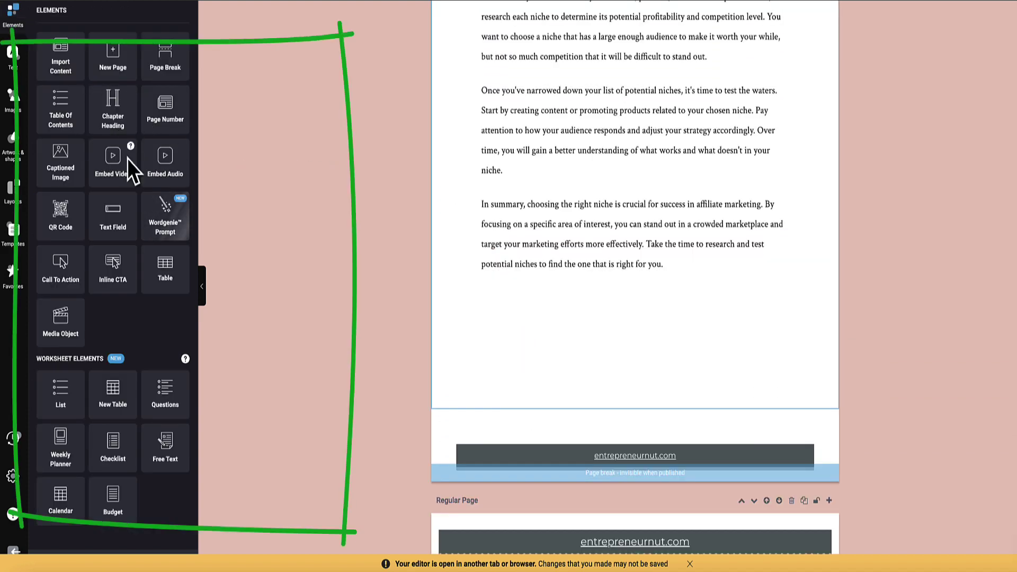
pyautogui.scroll(15, 607, 189)
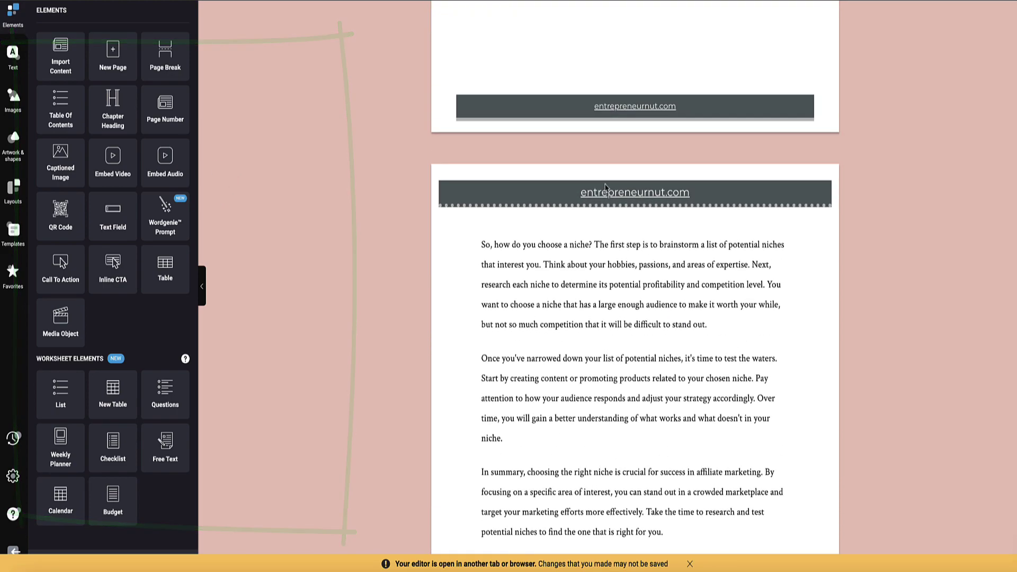
pyautogui.scroll(-20, 607, 189)
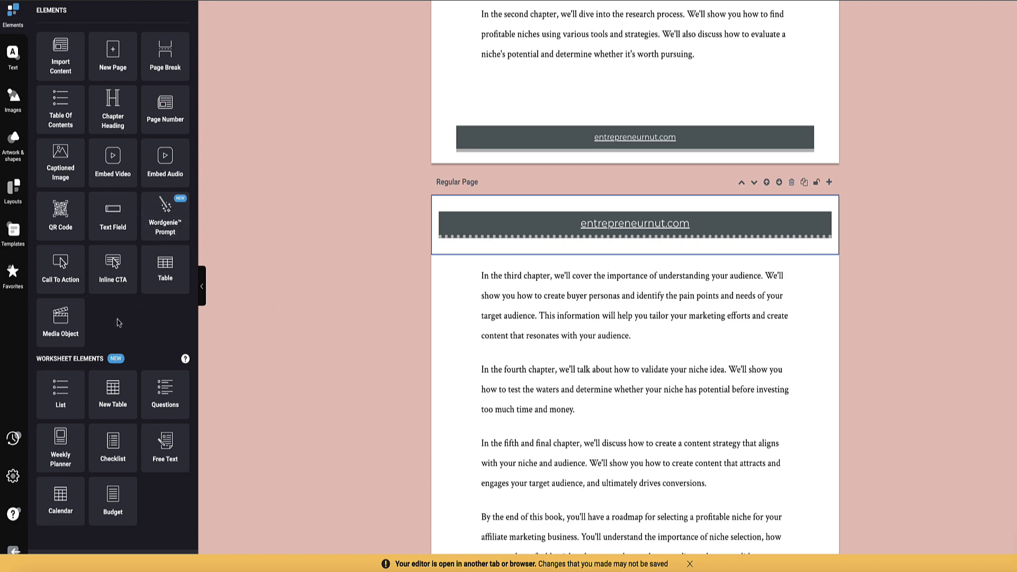
pyautogui.scroll(15, 549, 361)
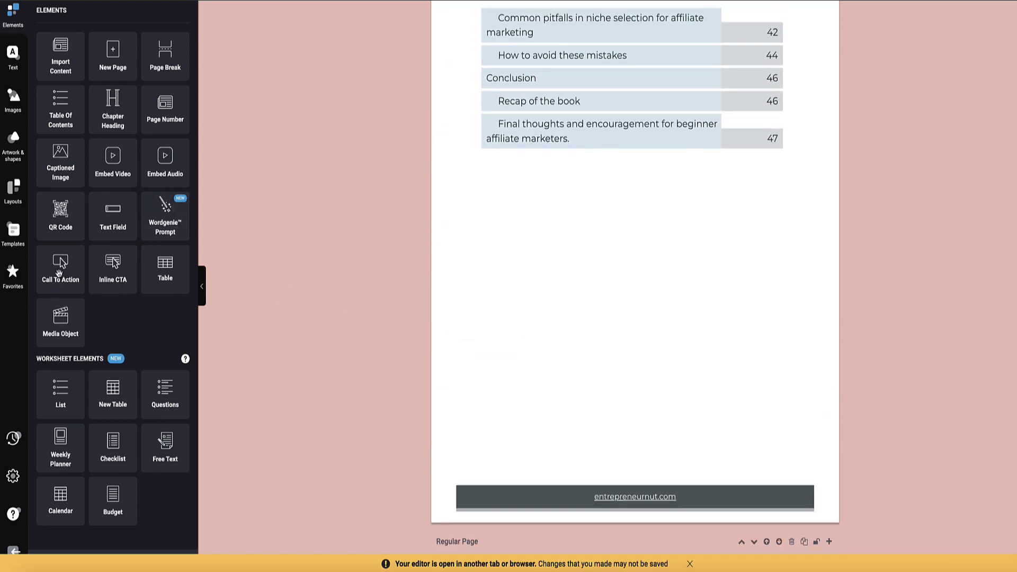
# Add a call-to-action block headed 'Get My Video Course On Niche Selection' and select its Learn more button.
pyautogui.moveTo(59, 272); pyautogui.dragTo(566, 291)
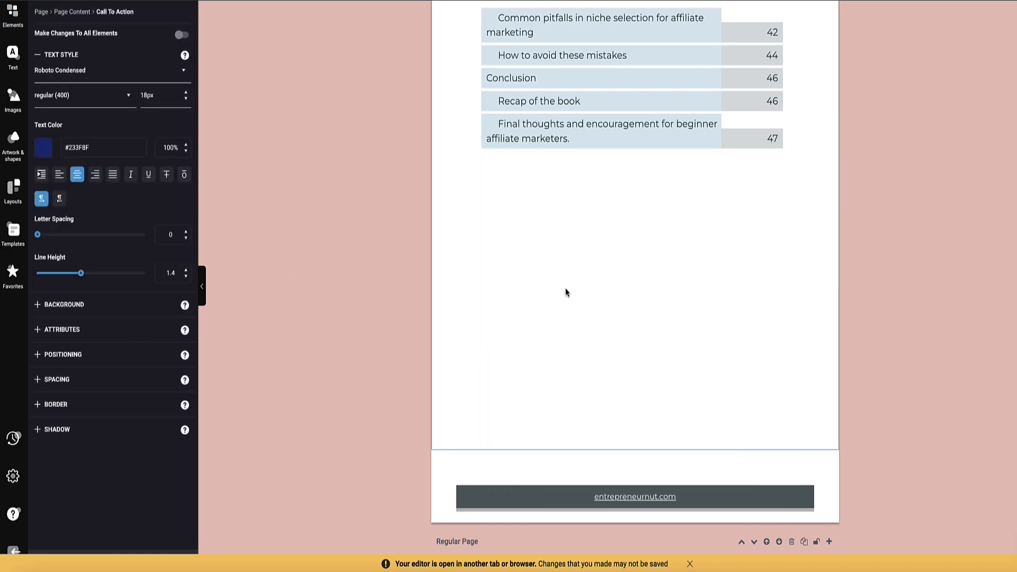
pyautogui.hotkey('ctrl', 'a')
pyautogui.press('BackSpace')
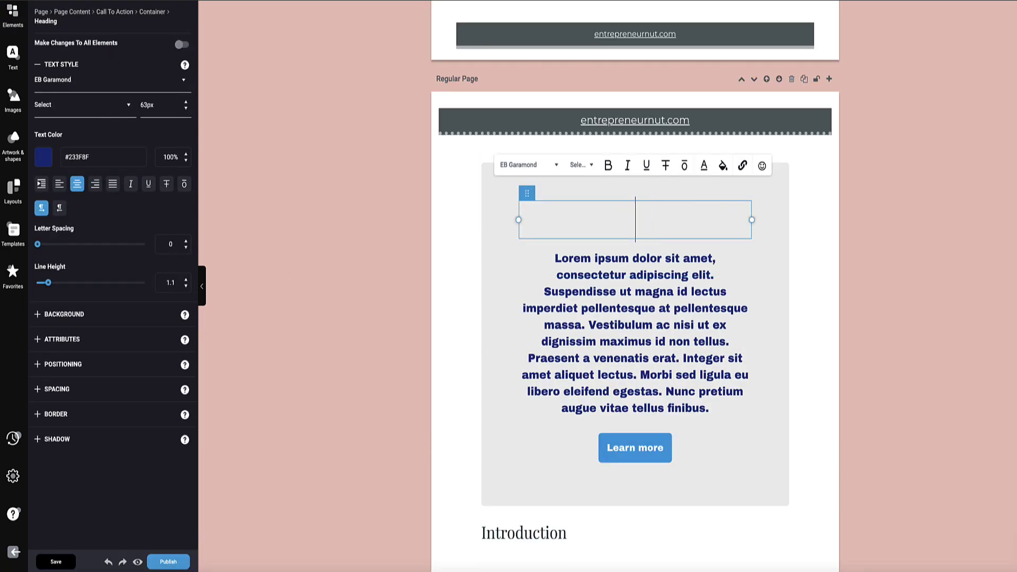
pyautogui.write('Get M')
pyautogui.write('y ')
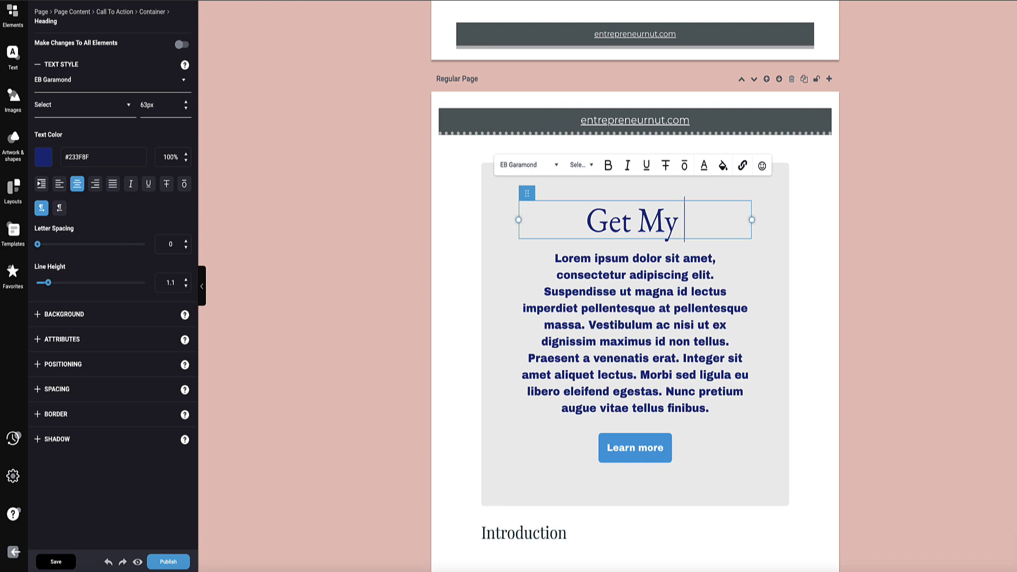
pyautogui.write('Vidoe Cour')
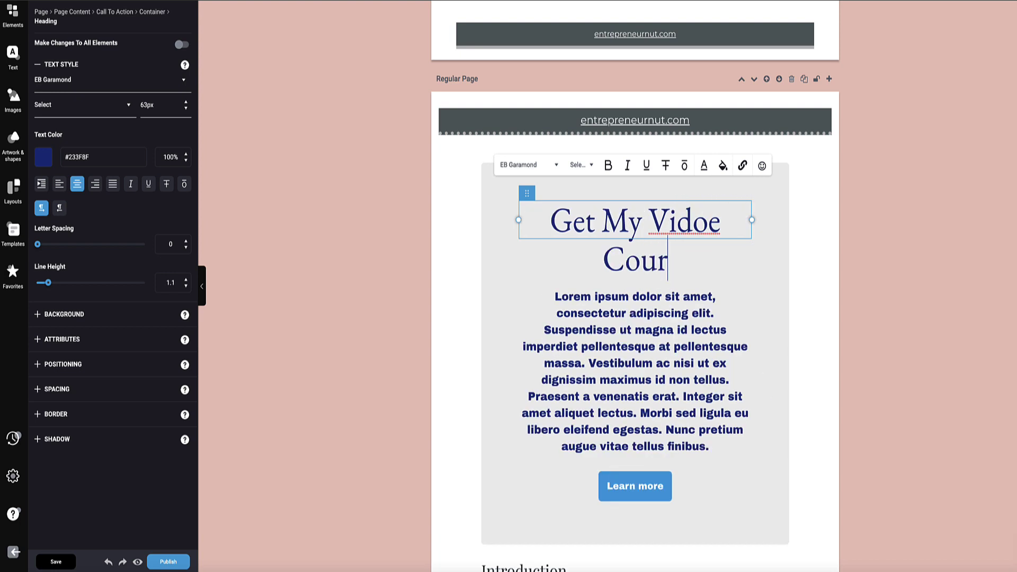
pyautogui.write('se On Niche Sec')
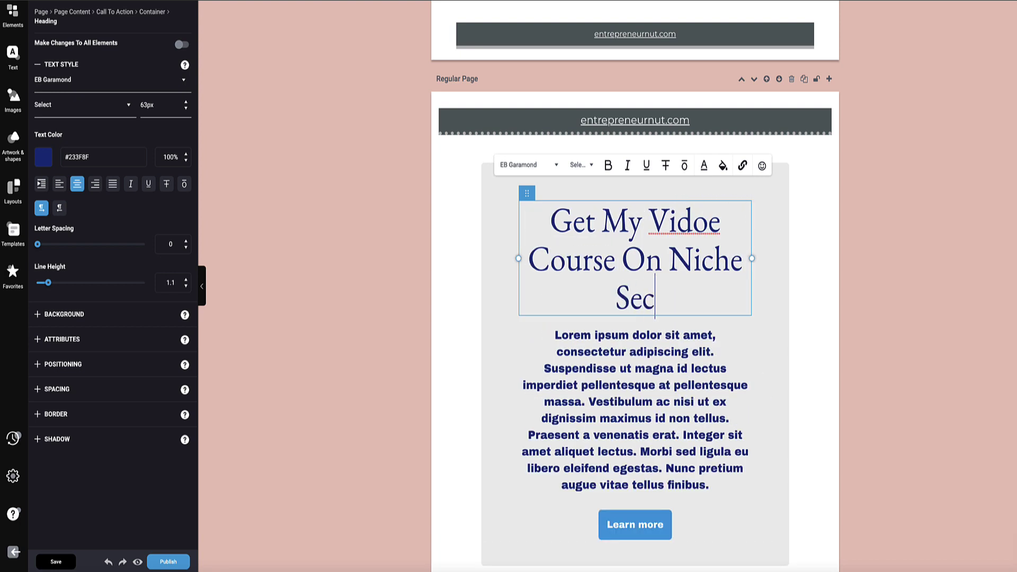
pyautogui.press('BackSpace')
pyautogui.write('lection')
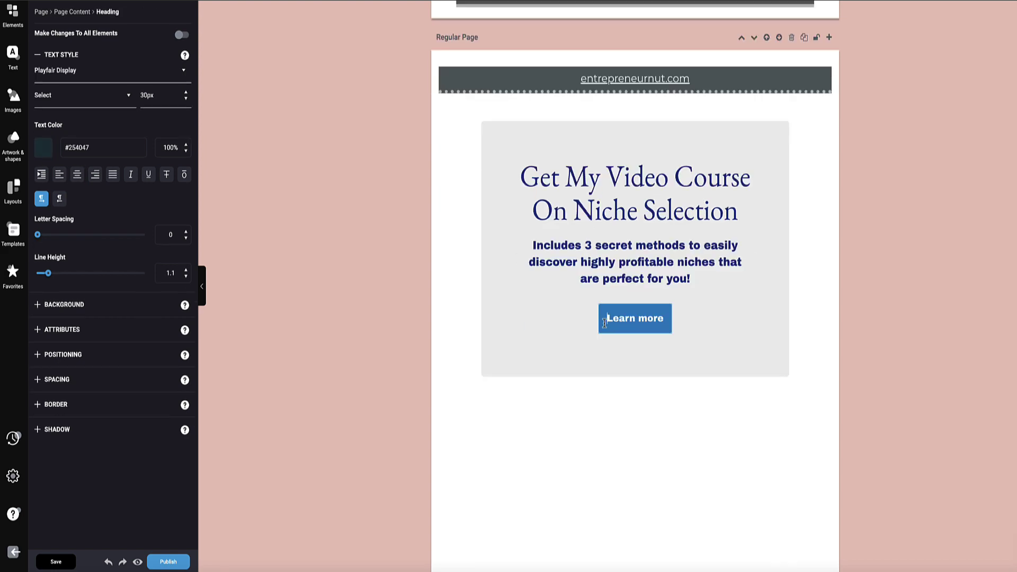
pyautogui.click(604, 324)
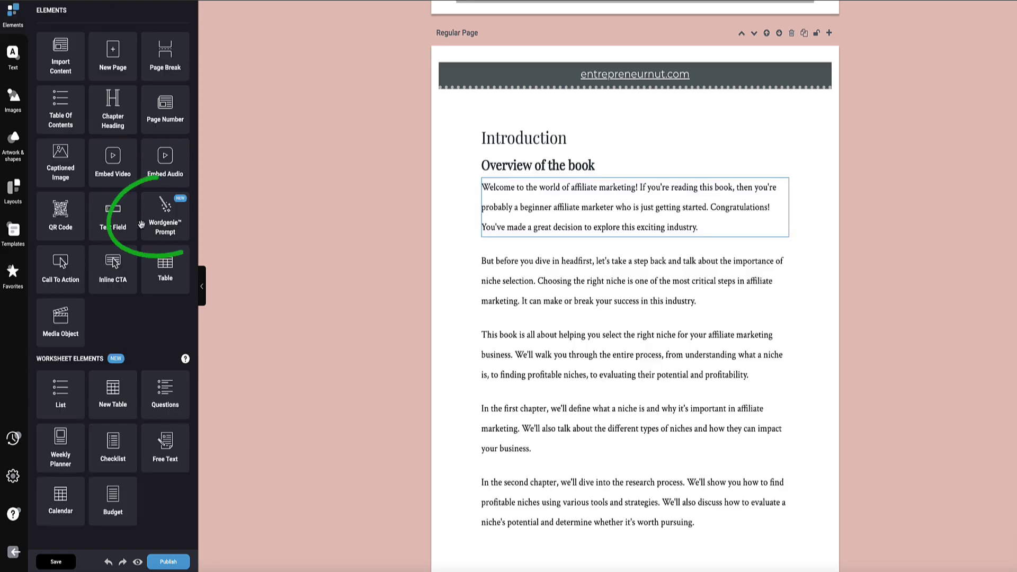
# Add a Wordgenie prompt requesting a short ebook introduction, then place a captioned image above the footer.
pyautogui.moveTo(161, 223)
pyautogui.mouseDown()
pyautogui.moveTo(268, 232)
pyautogui.moveTo(532, 175)
pyautogui.moveTo(556, 153)
pyautogui.mouseUp()
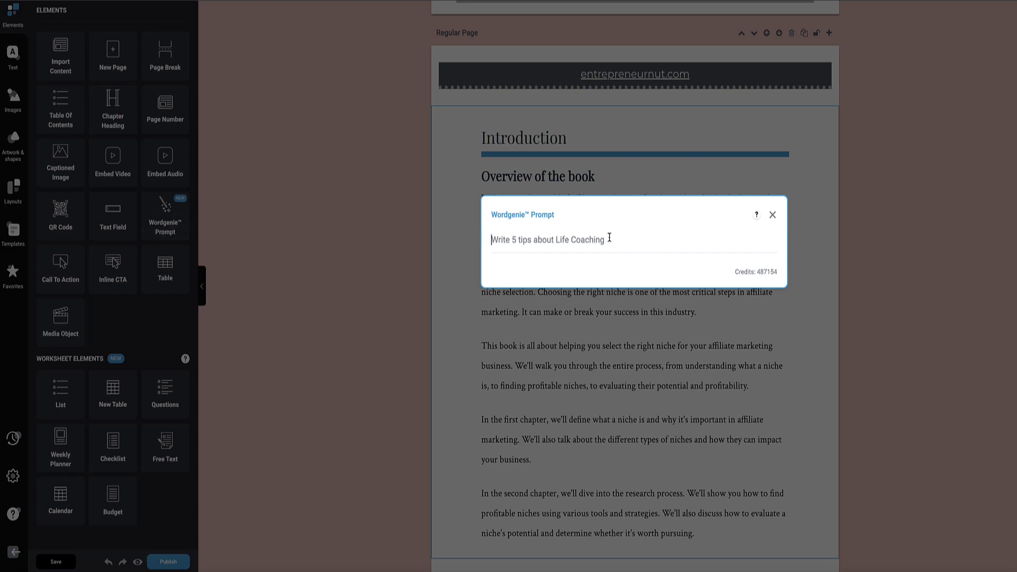
pyautogui.write('Please write a sort introduction for this ebook')
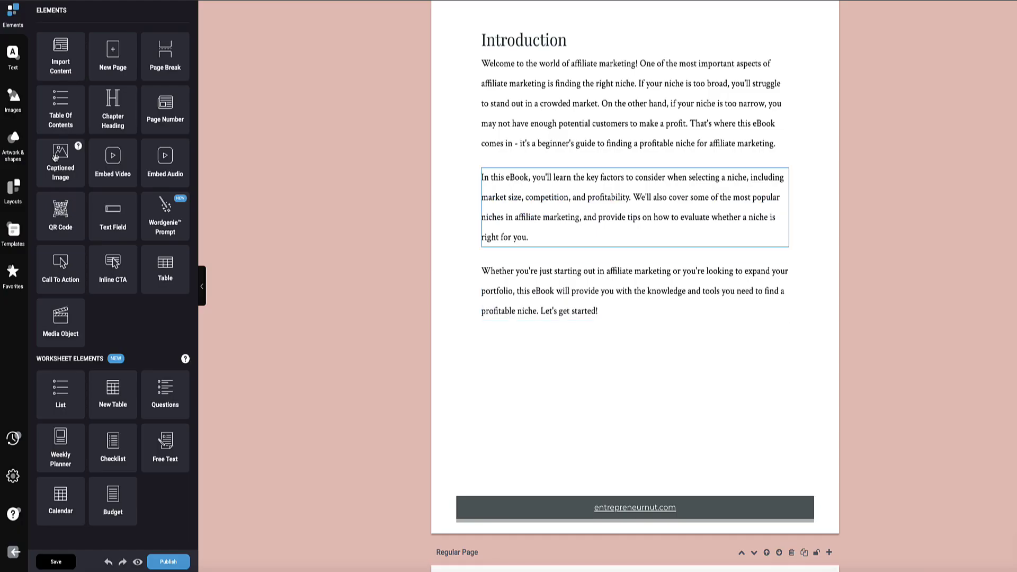
pyautogui.moveTo(61, 162); pyautogui.dragTo(679, 430)
pyautogui.moveTo(523, 339); pyautogui.dragTo(520, 321)
# Select the captioned image's photo and open the image library to browse replacements.
pyautogui.click(557, 377)
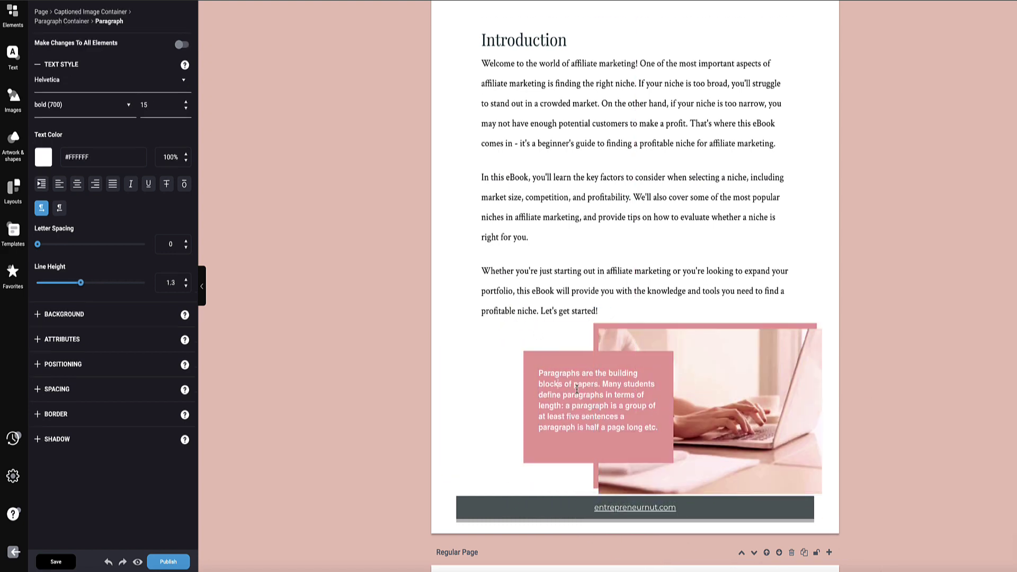
pyautogui.click(695, 381)
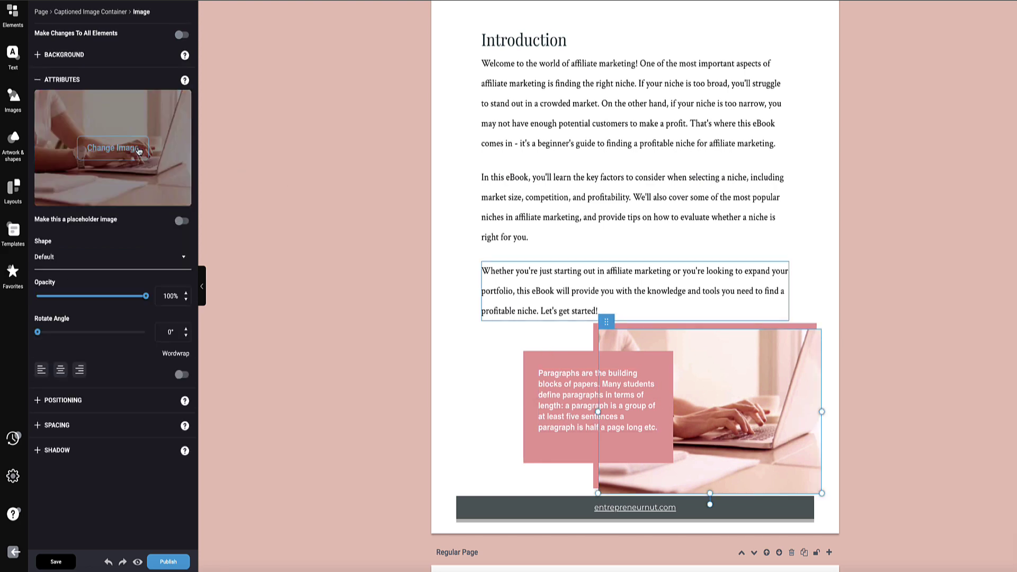
pyautogui.click(132, 150)
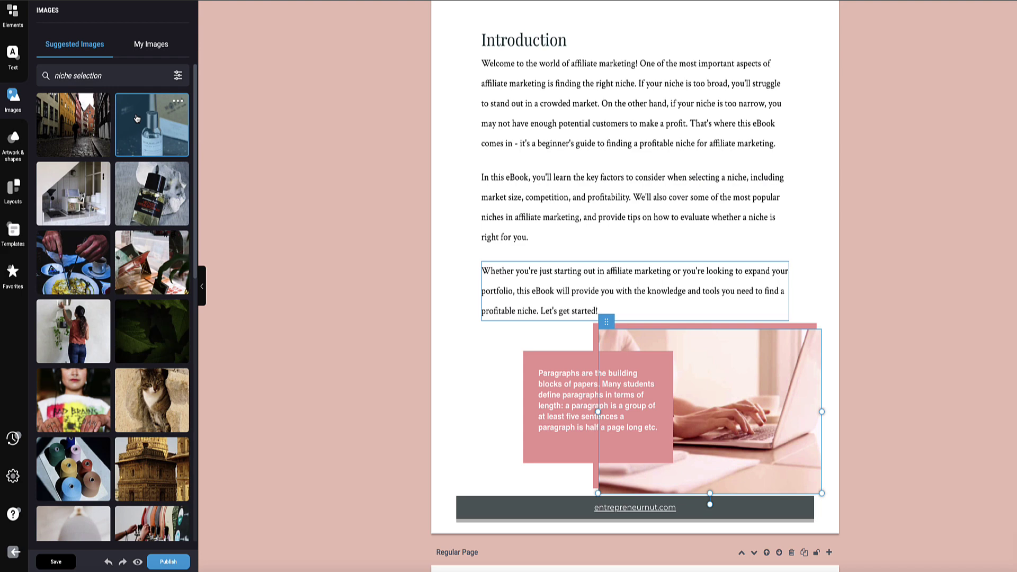
pyautogui.scroll(-15, 137, 119)
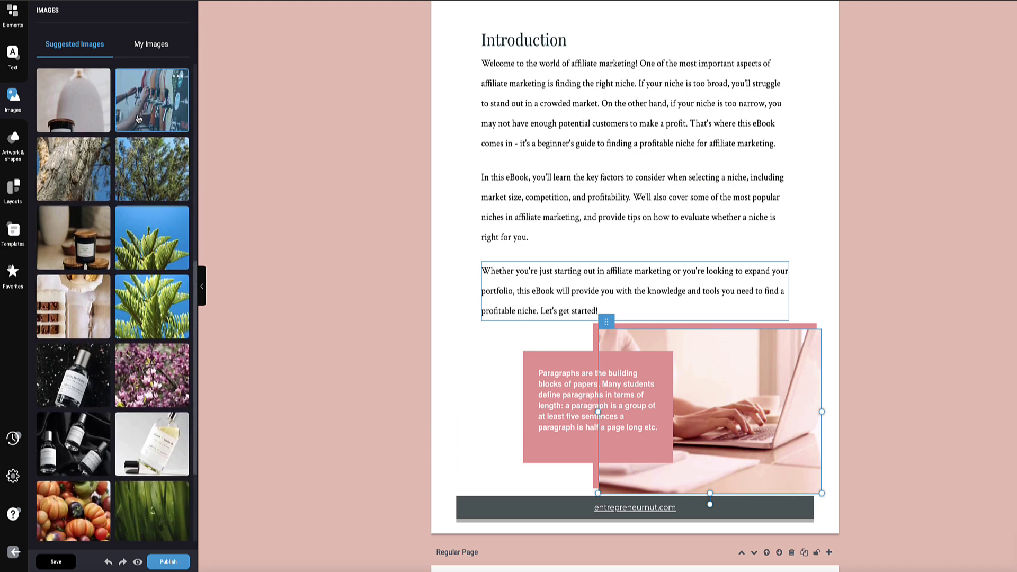
pyautogui.scroll(-2, 138, 119)
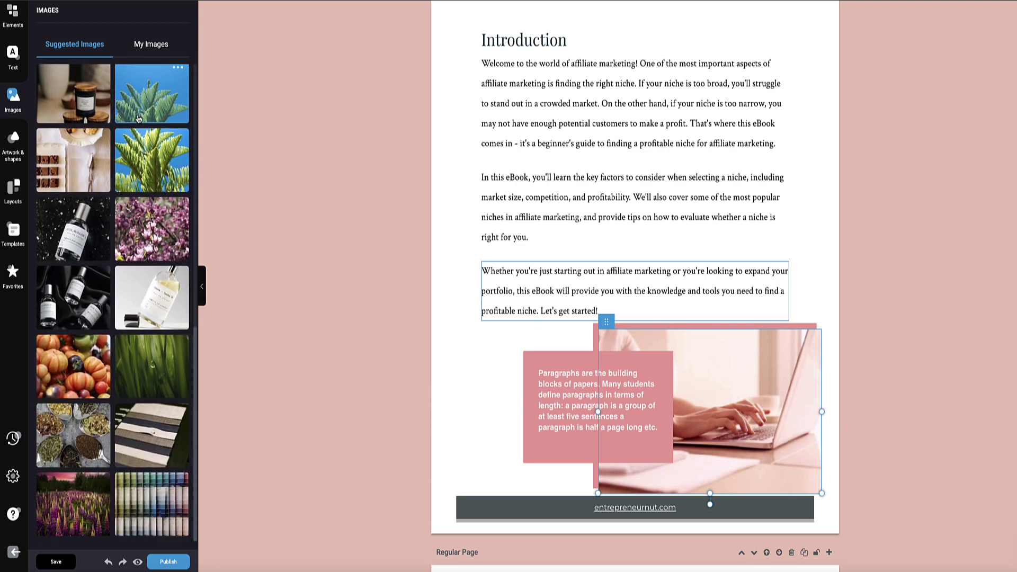
pyautogui.click(143, 46)
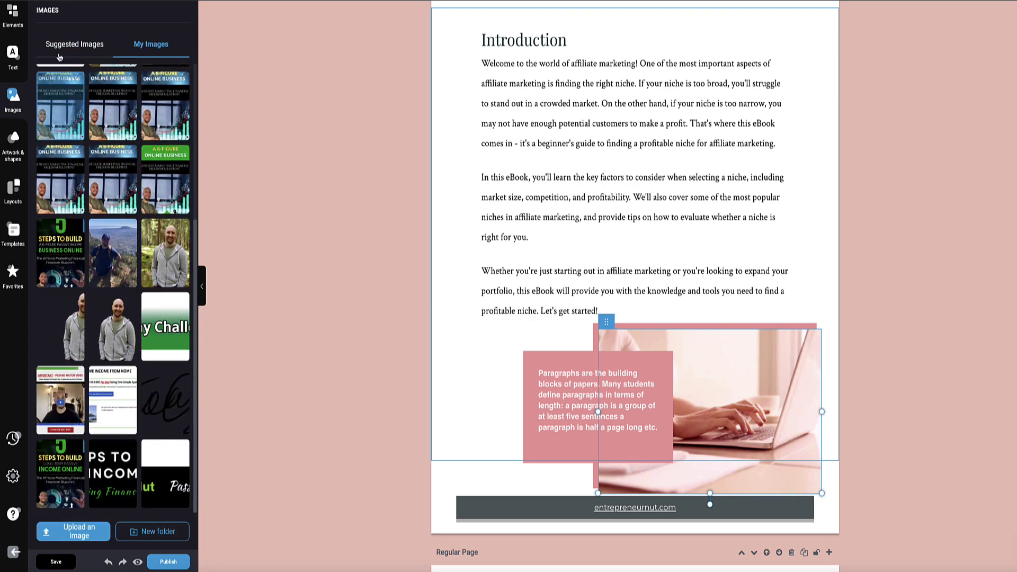
pyautogui.click(60, 55)
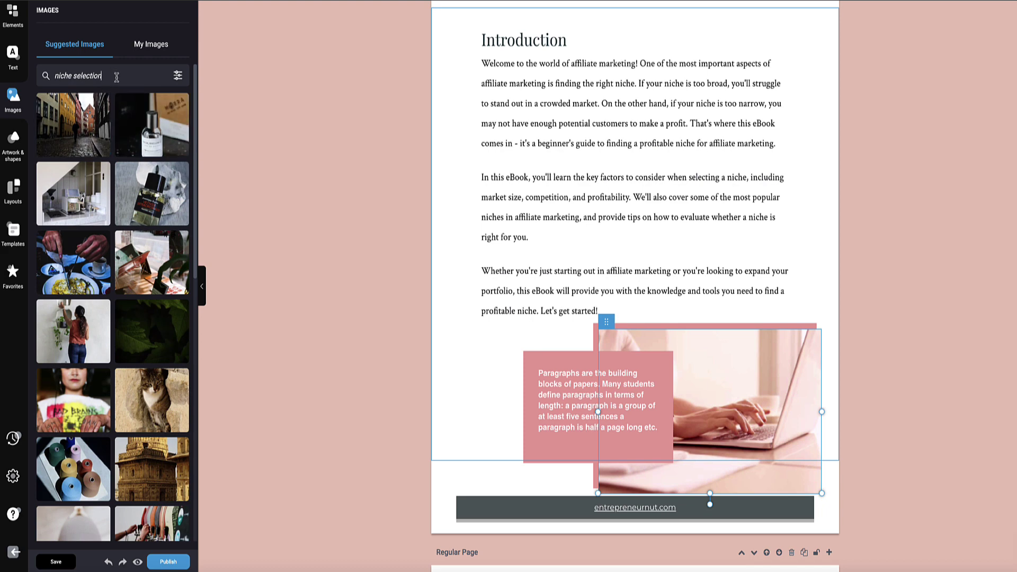
# Search 'computer' images filtered to Horizontal orientation and replace the photo with one.
pyautogui.tripleClick(87, 77)
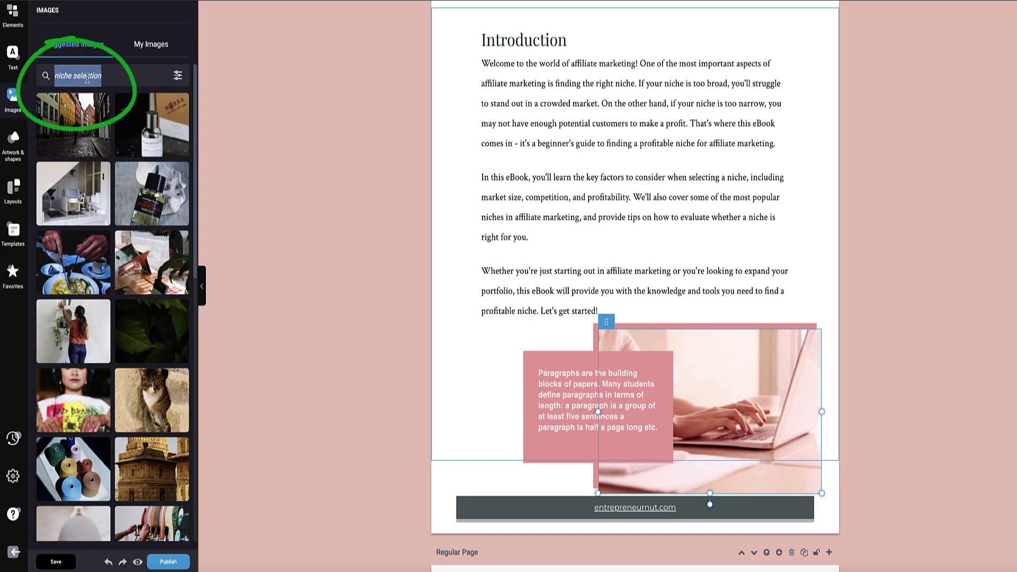
pyautogui.write('computer')
pyautogui.press('Return')
pyautogui.click(178, 76)
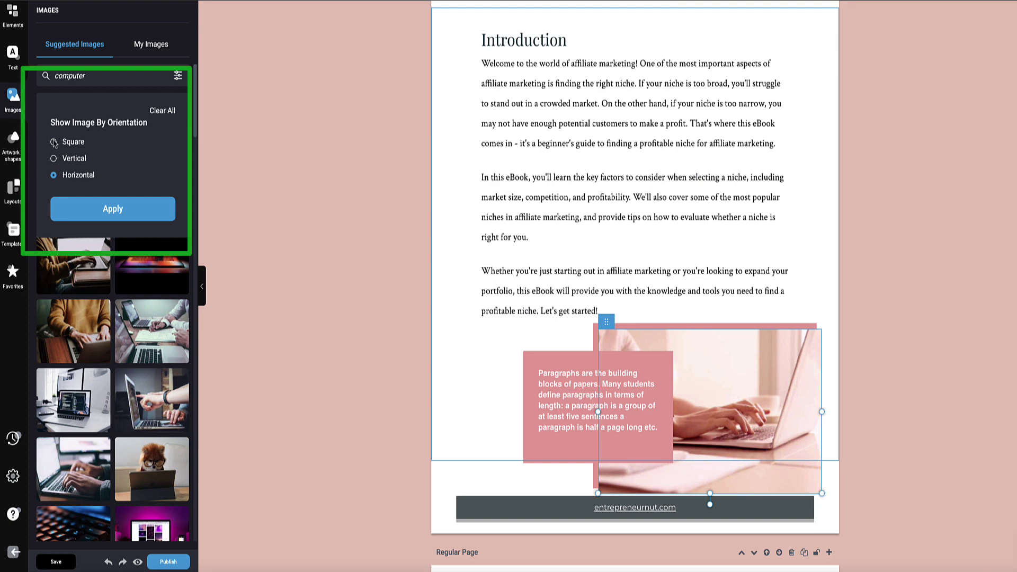
pyautogui.click(54, 158)
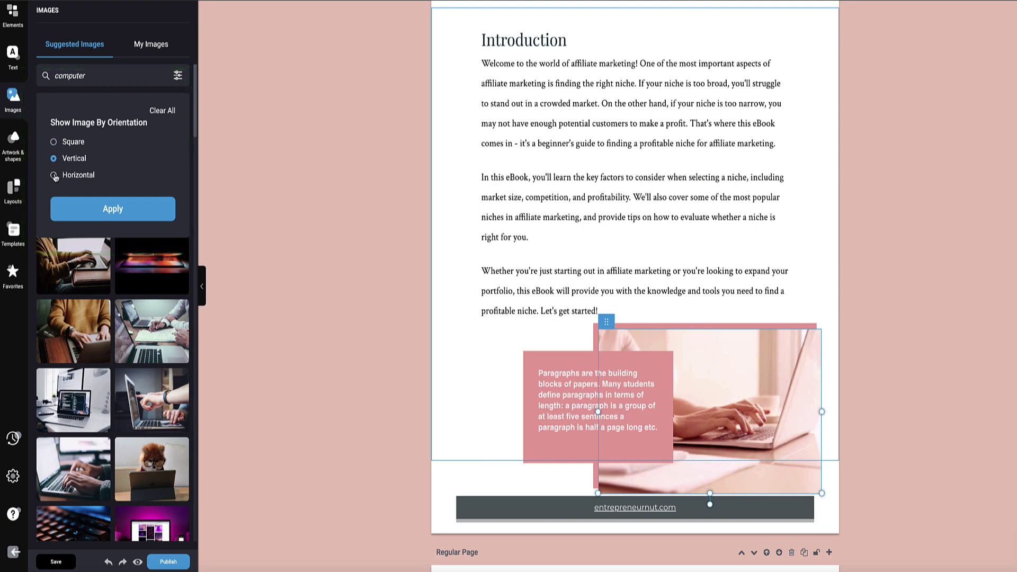
pyautogui.click(86, 212)
pyautogui.click(145, 196)
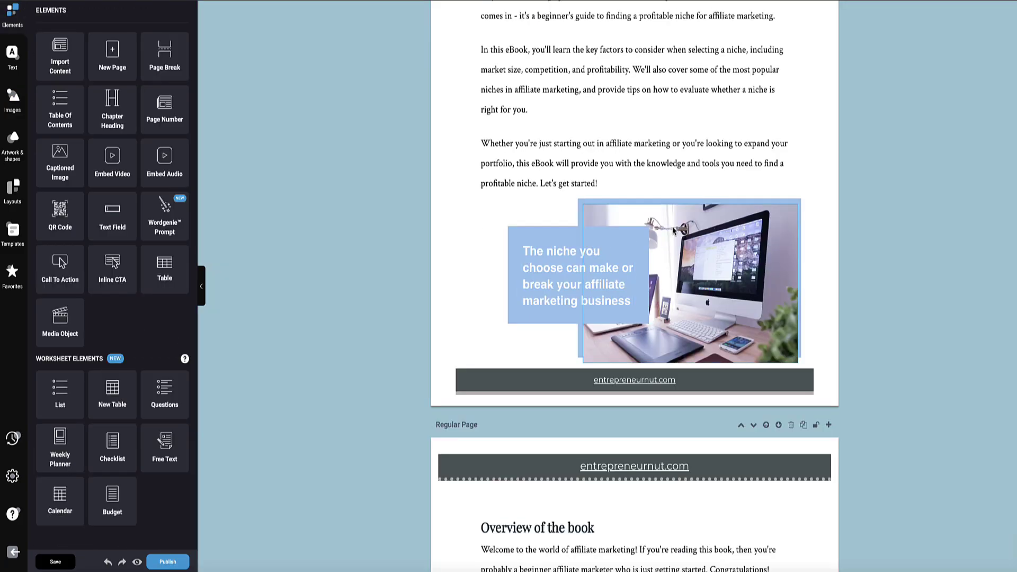
pyautogui.click(655, 237)
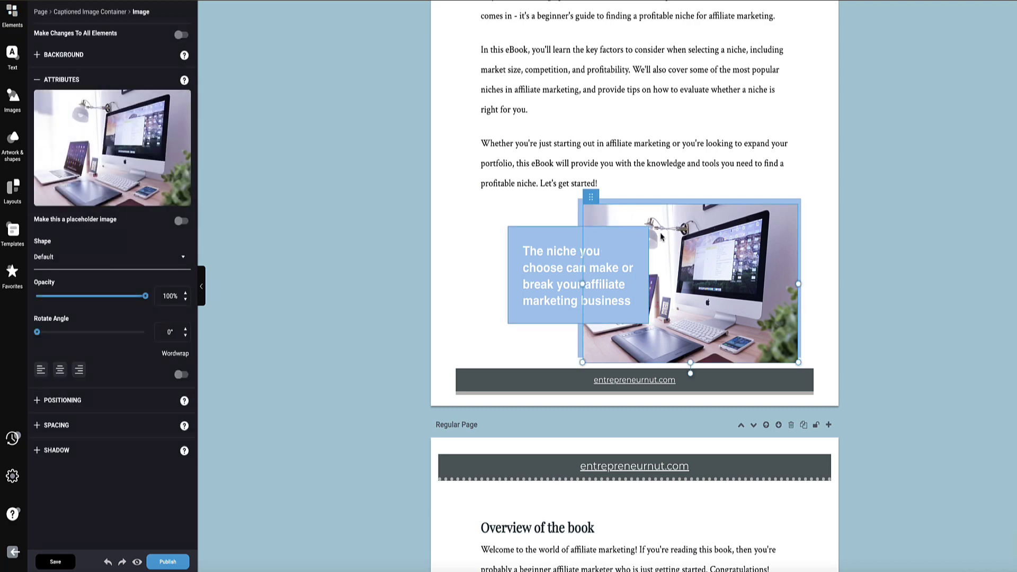
# Scroll past the captioned computer photo to the Overview of the book page and open My Images.
pyautogui.click(555, 246)
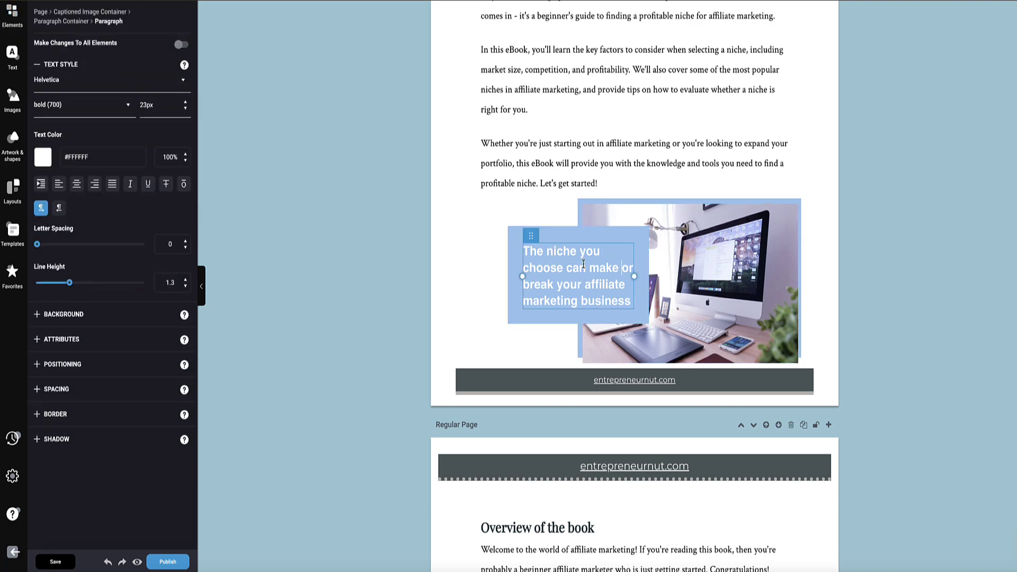
pyautogui.scroll(-3, 581, 264)
pyautogui.click(635, 178)
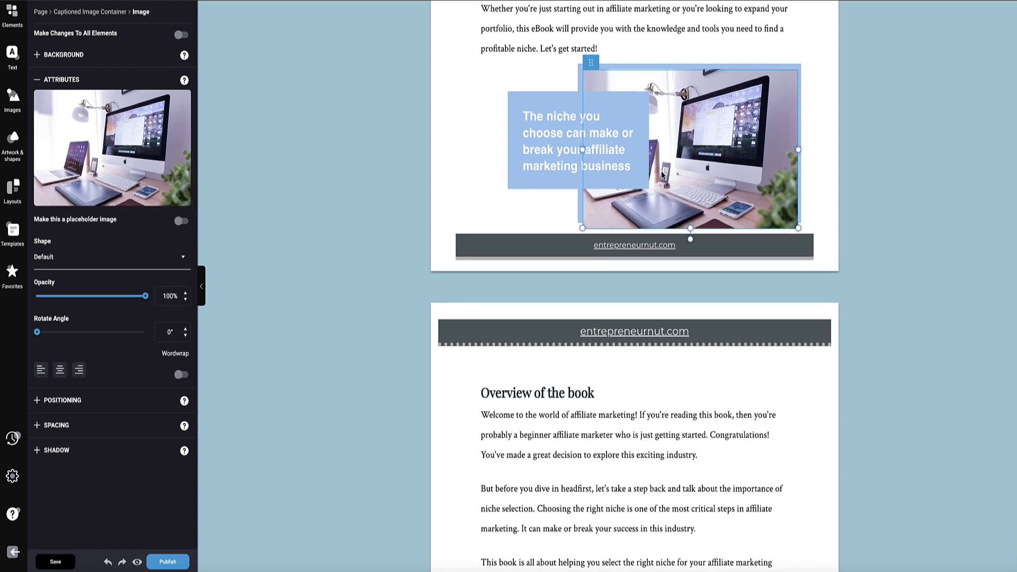
pyautogui.scroll(-1, 573, 126)
pyautogui.scroll(-2, 488, 281)
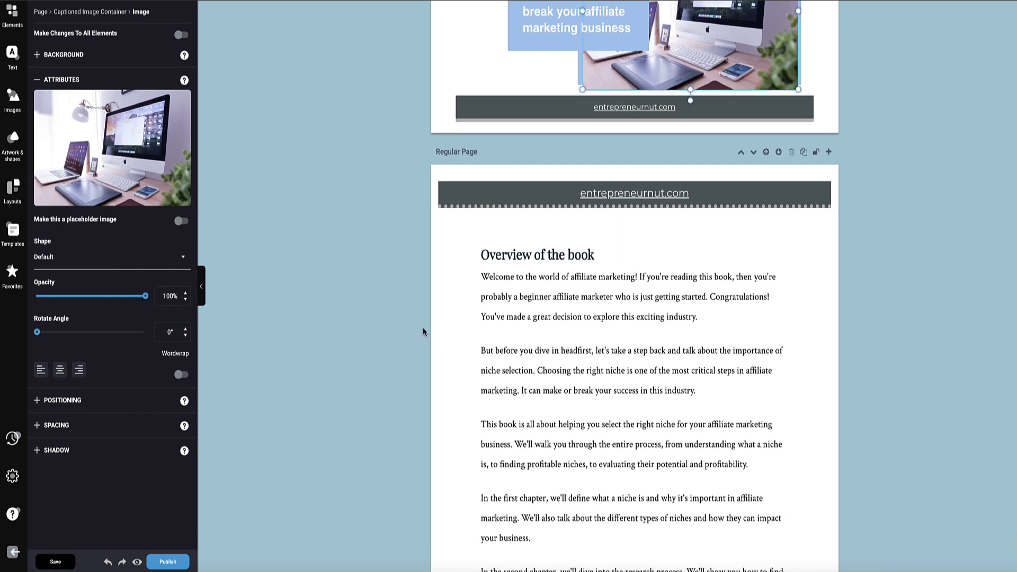
pyautogui.scroll(-2, 423, 332)
pyautogui.click(13, 98)
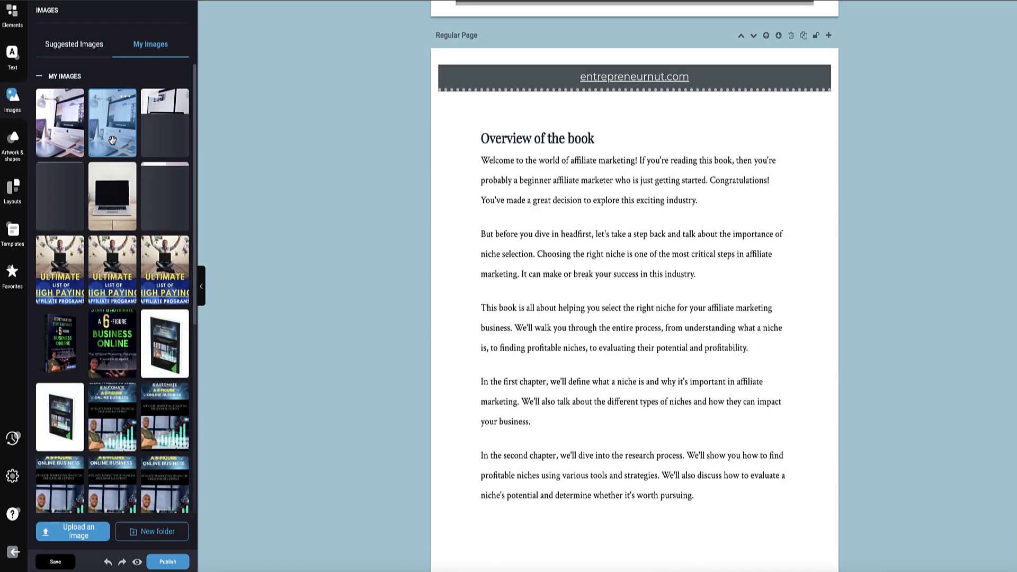
# Switch the image library back to Suggested Images to pick a photo.
pyautogui.click(57, 42)
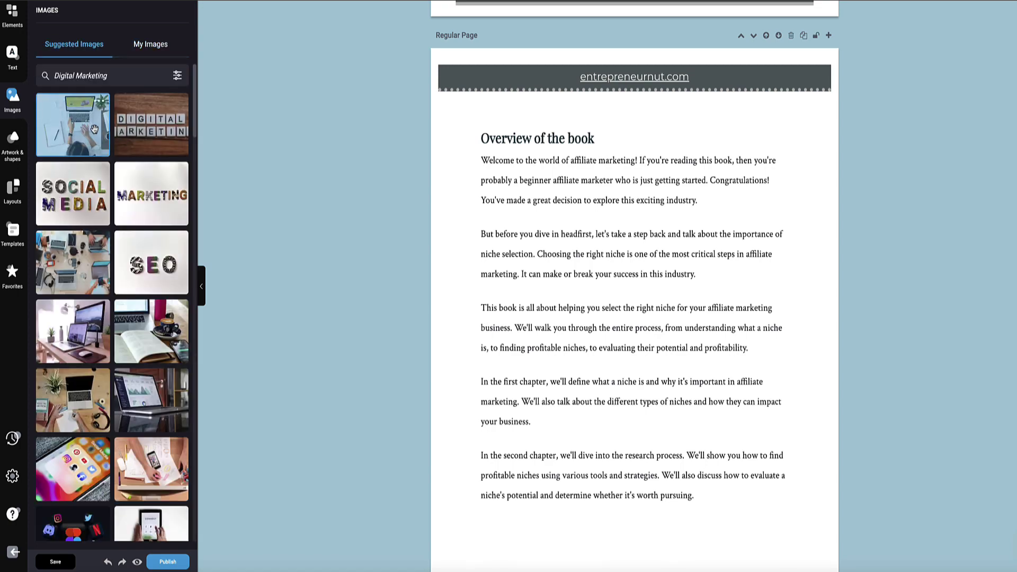
pyautogui.scroll(-3, 139, 144)
pyautogui.scroll(5, 139, 144)
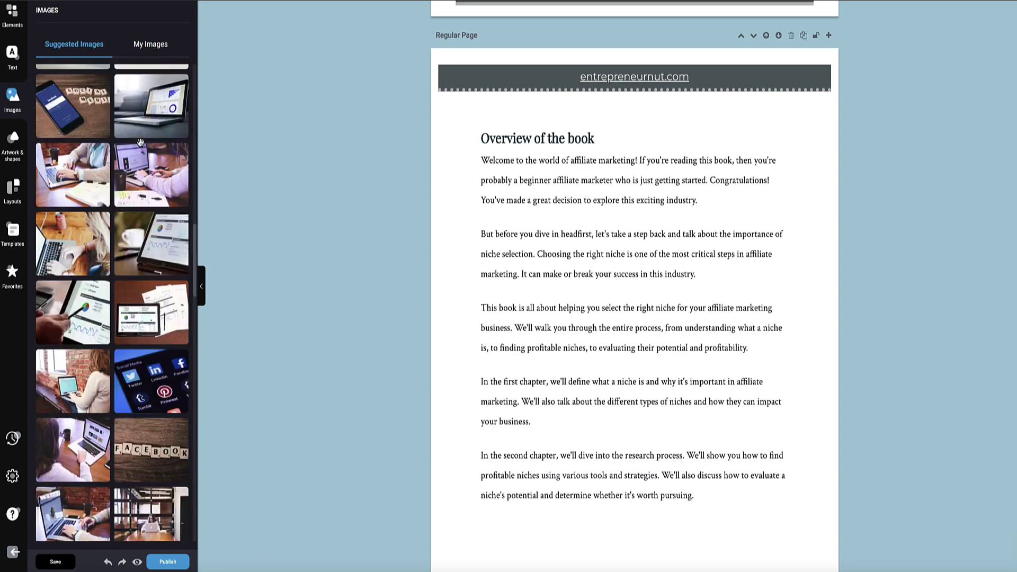
pyautogui.tripleClick(116, 76)
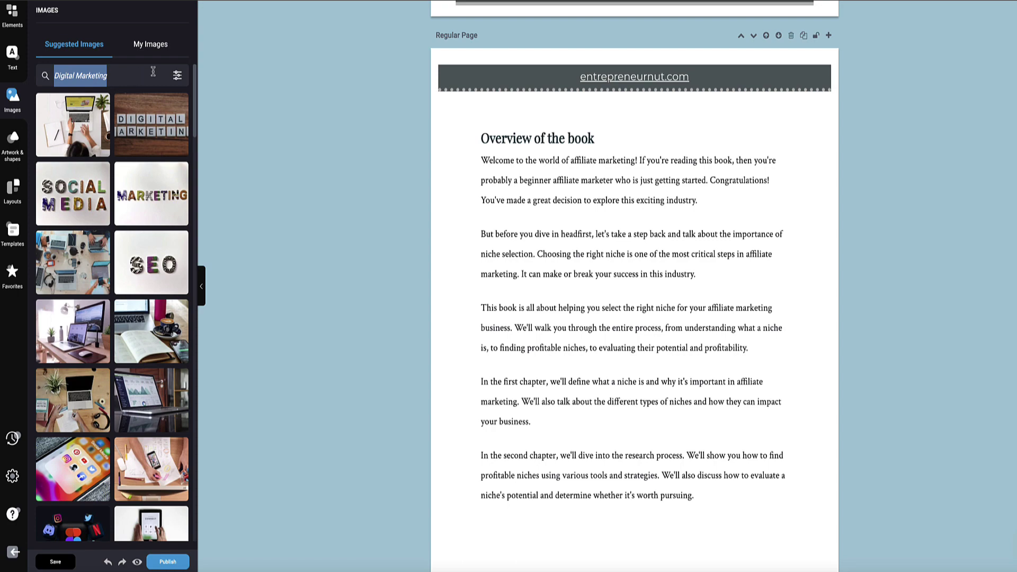
pyautogui.click(153, 45)
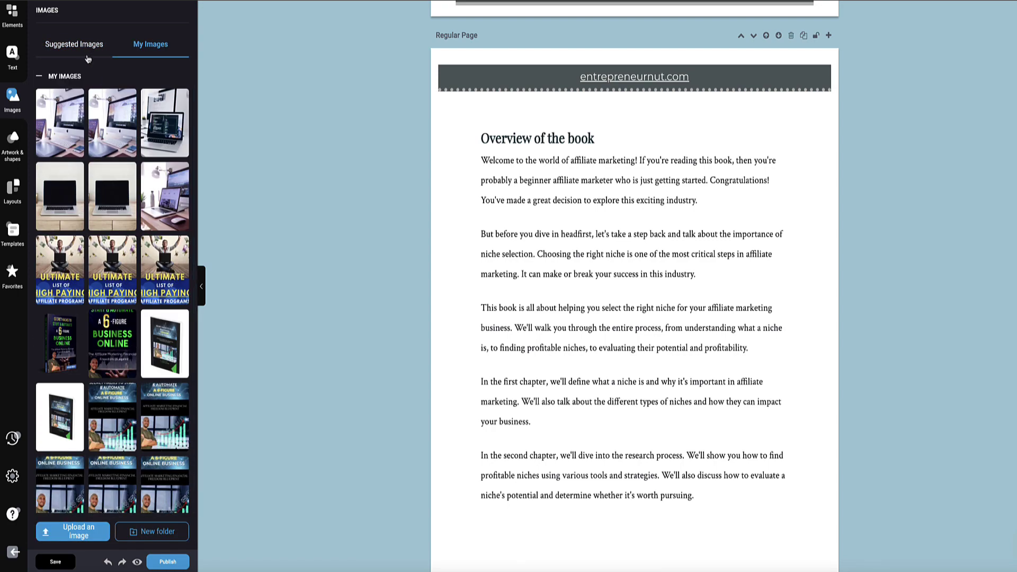
pyautogui.click(86, 49)
# Place a laptop photo beside the second Overview paragraph, shrink it, and wrap the text around it.
pyautogui.moveTo(73, 232); pyautogui.dragTo(565, 298)
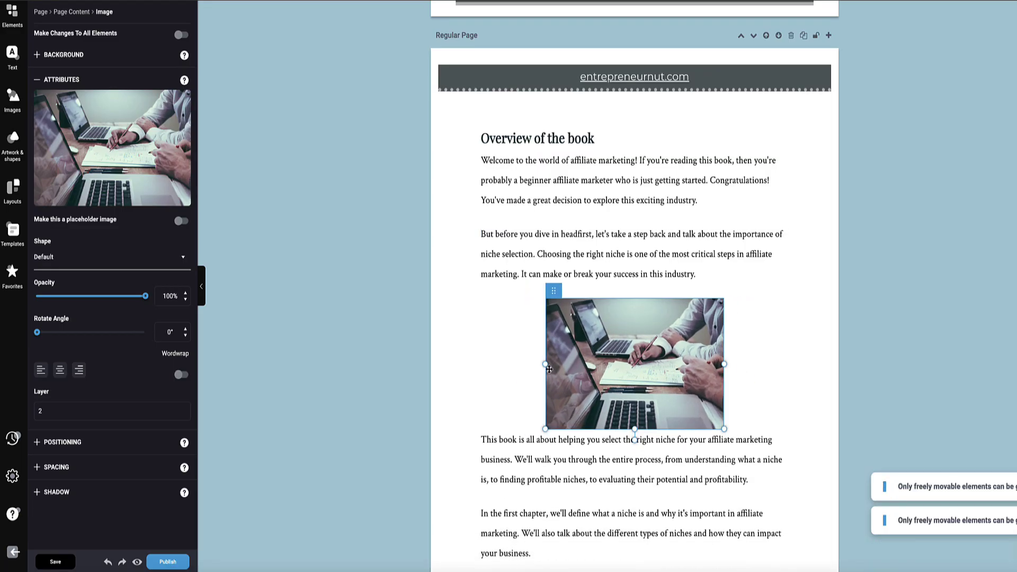
pyautogui.moveTo(549, 370); pyautogui.dragTo(528, 272)
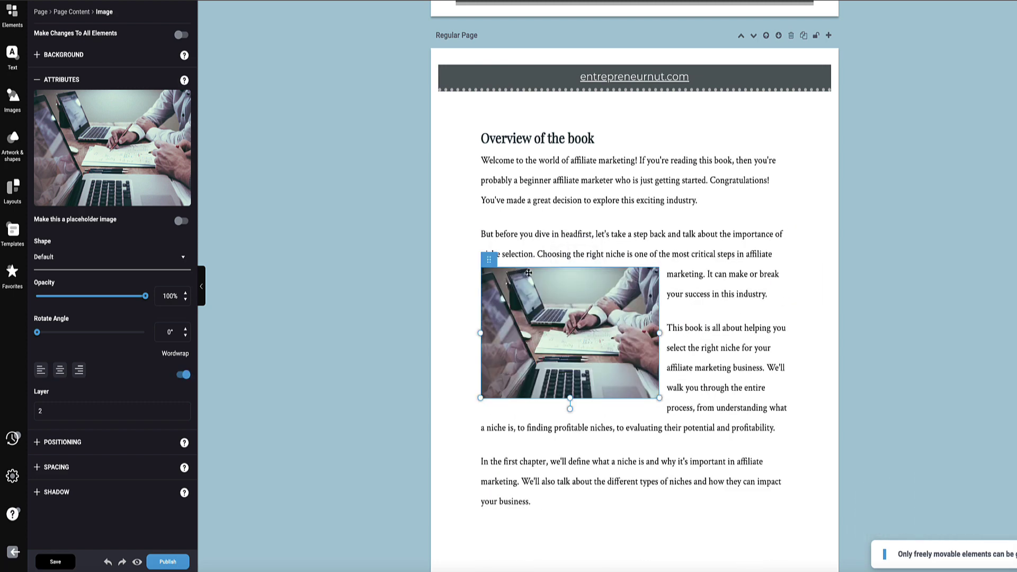
pyautogui.moveTo(659, 333); pyautogui.dragTo(610, 350)
pyautogui.moveTo(565, 310); pyautogui.dragTo(534, 262)
pyautogui.click(446, 282)
pyautogui.scroll(-1, 555, 305)
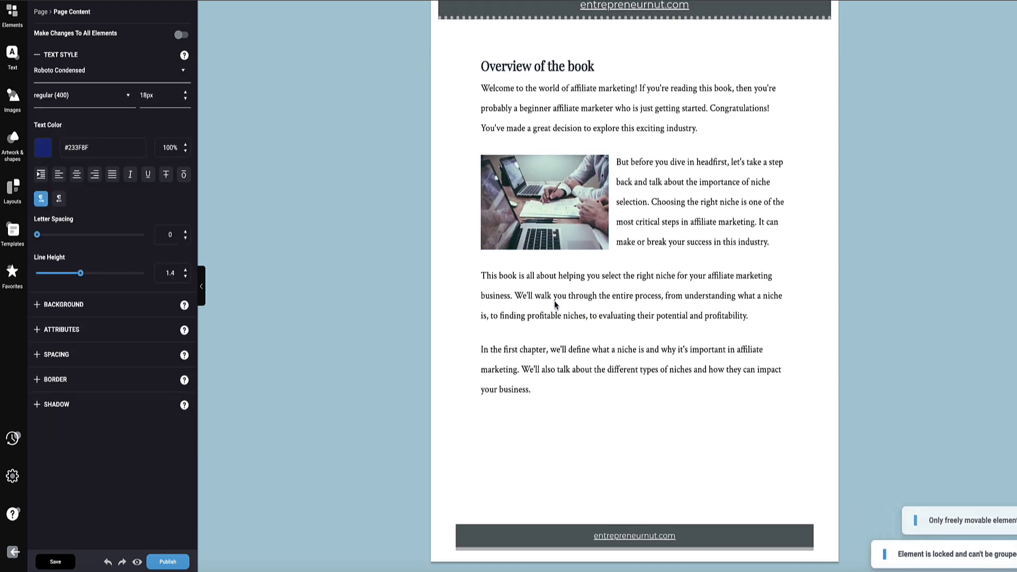
pyautogui.scroll(-9, 555, 305)
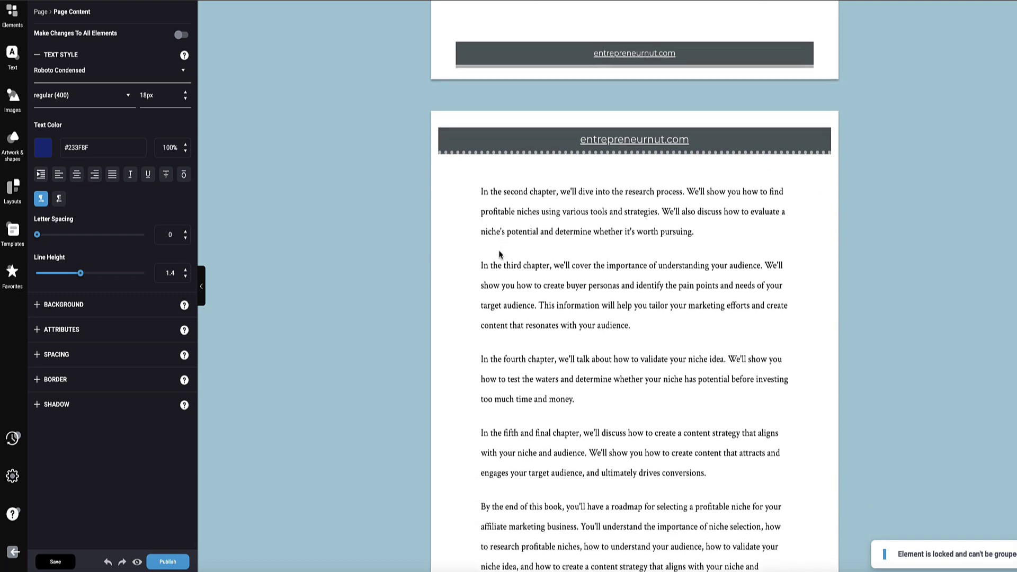
pyautogui.scroll(-9, 500, 255)
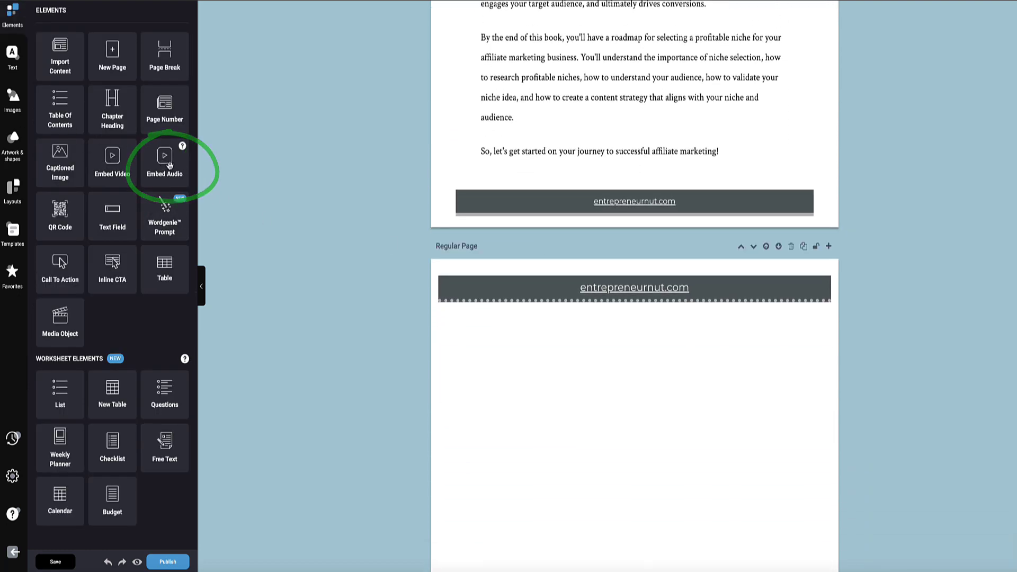
# Embed the copied YouTube ChatGPT + ClickBank video on the new page after the Overview.
pyautogui.scroll(-2, 540, 311)
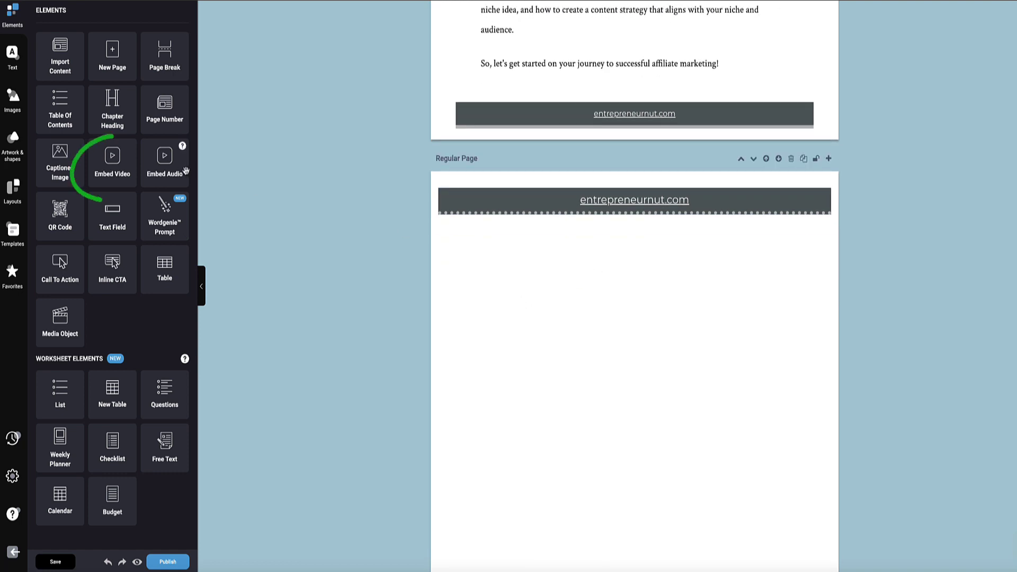
pyautogui.moveTo(114, 157); pyautogui.dragTo(602, 307)
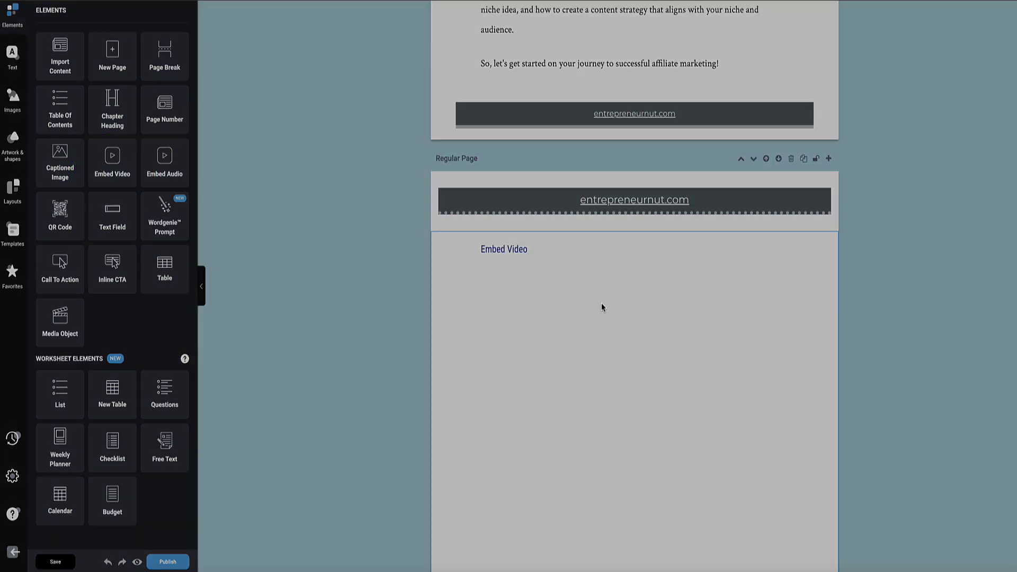
pyautogui.click(502, 89)
pyautogui.write('https://www.youtube.com/watch?v=XMautdb3Sqw&t=210s')
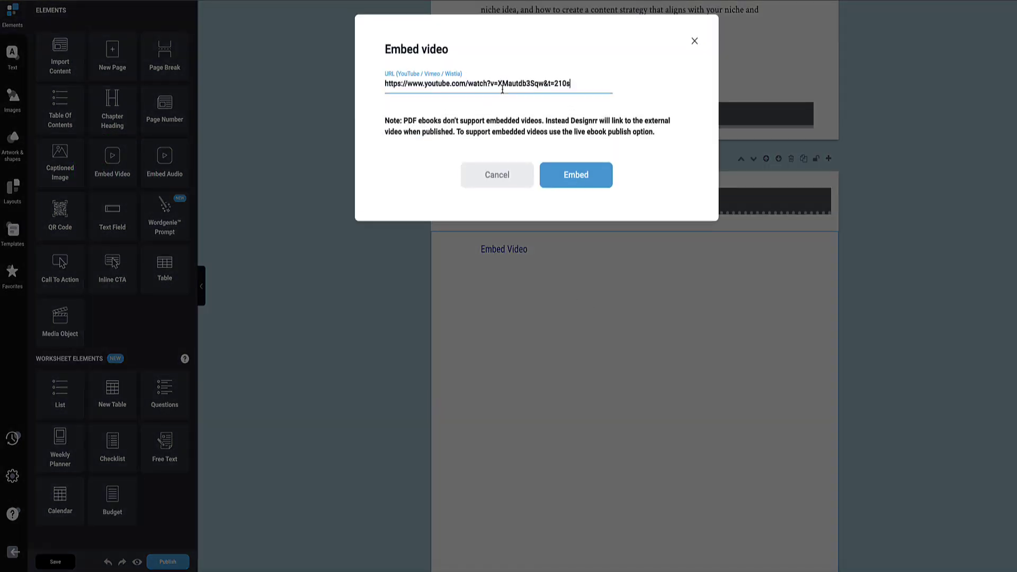
pyautogui.click(551, 175)
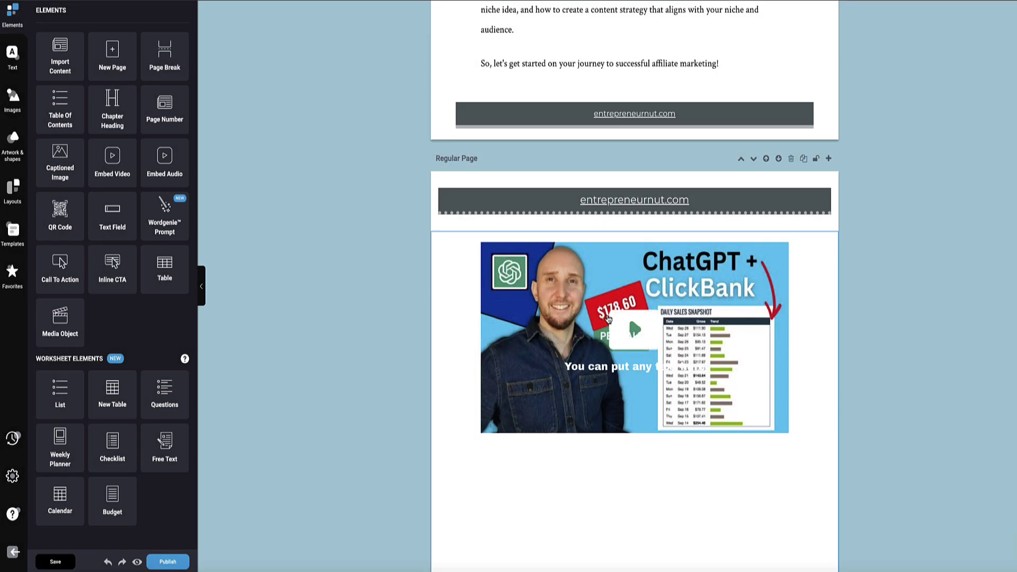
pyautogui.click(629, 466)
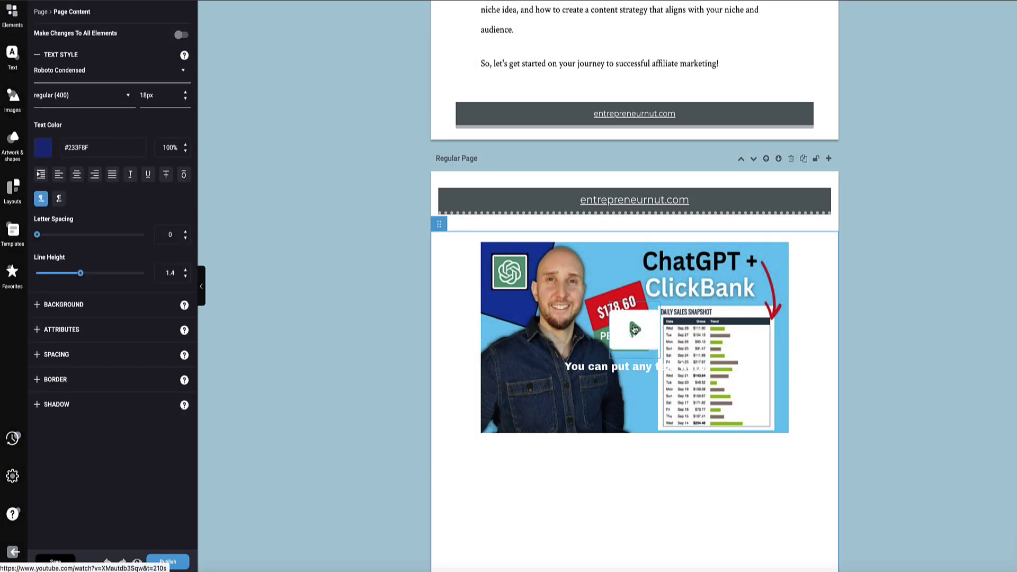
pyautogui.scroll(-1, 634, 329)
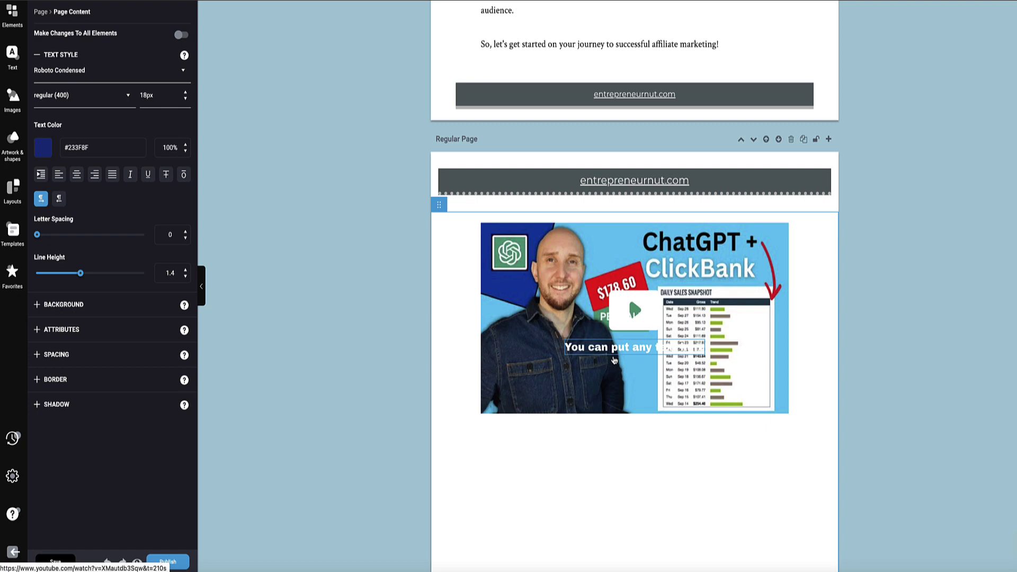
pyautogui.scroll(-1, 614, 360)
pyautogui.scroll(-10, 547, 403)
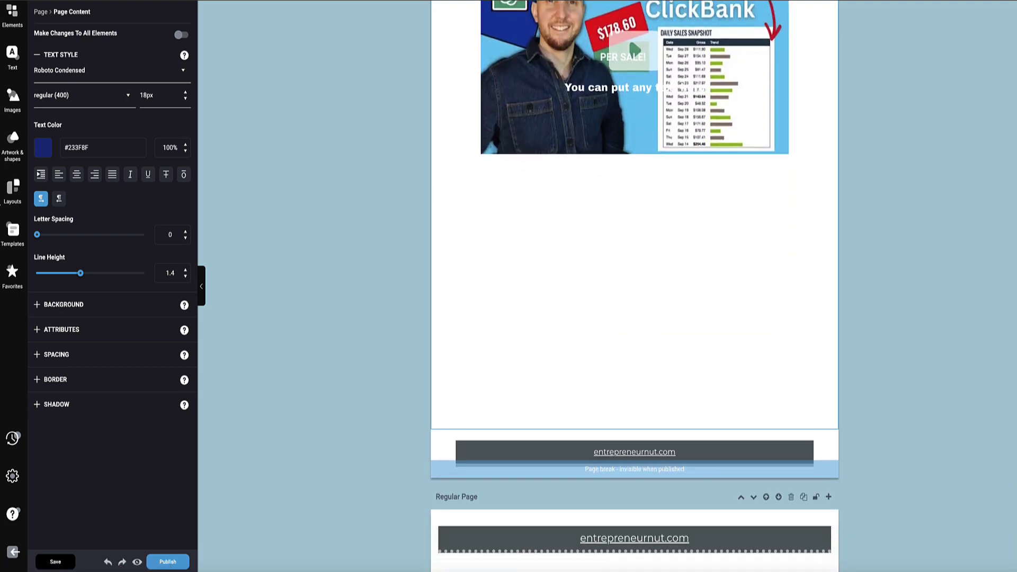
# Browse Artwork & Shapes, expanding the AAA, Business Development and Chatbot Marketing categories.
pyautogui.click(12, 190)
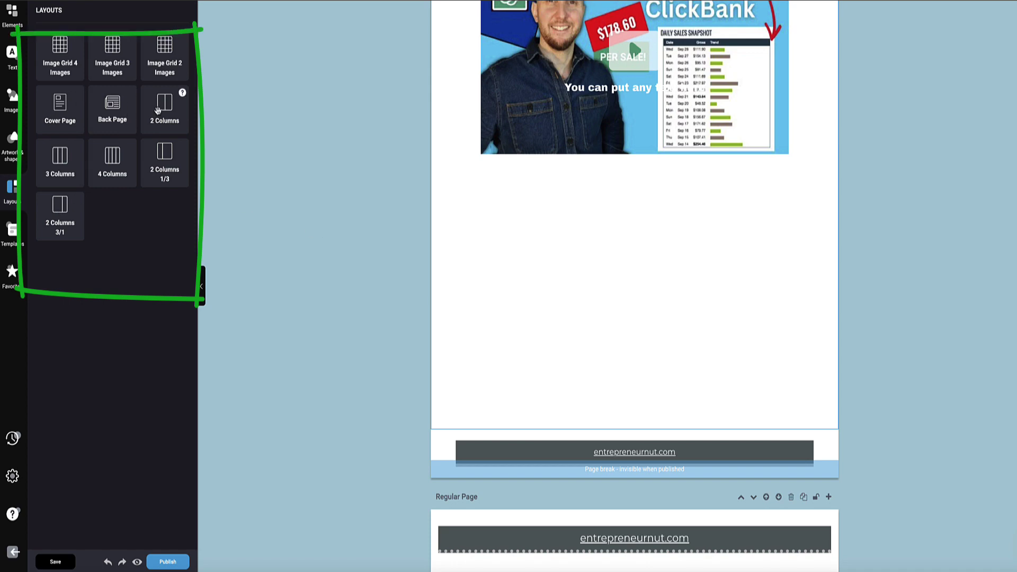
pyautogui.click(9, 153)
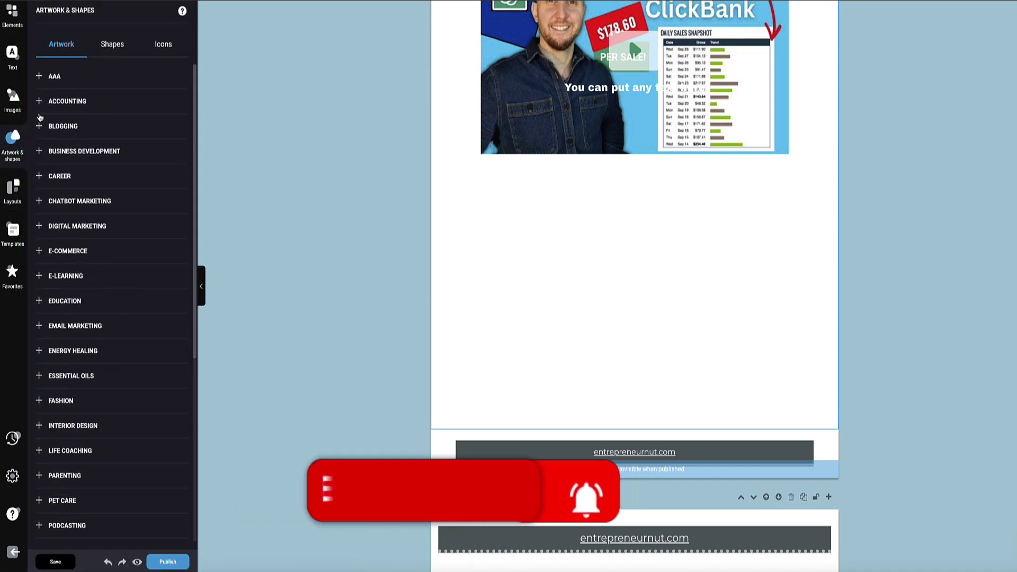
pyautogui.click(68, 78)
pyautogui.click(121, 223)
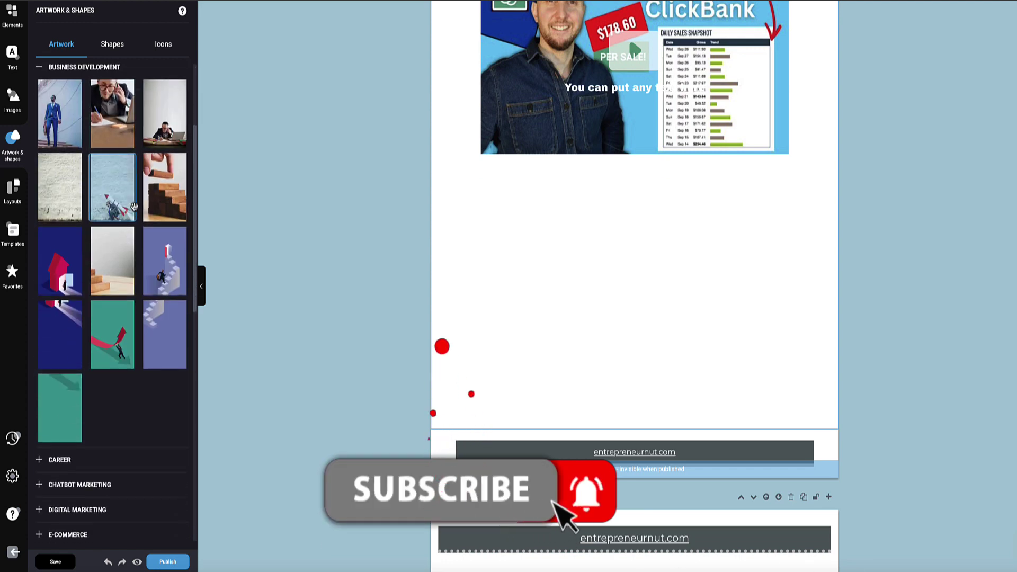
pyautogui.scroll(-3, 134, 207)
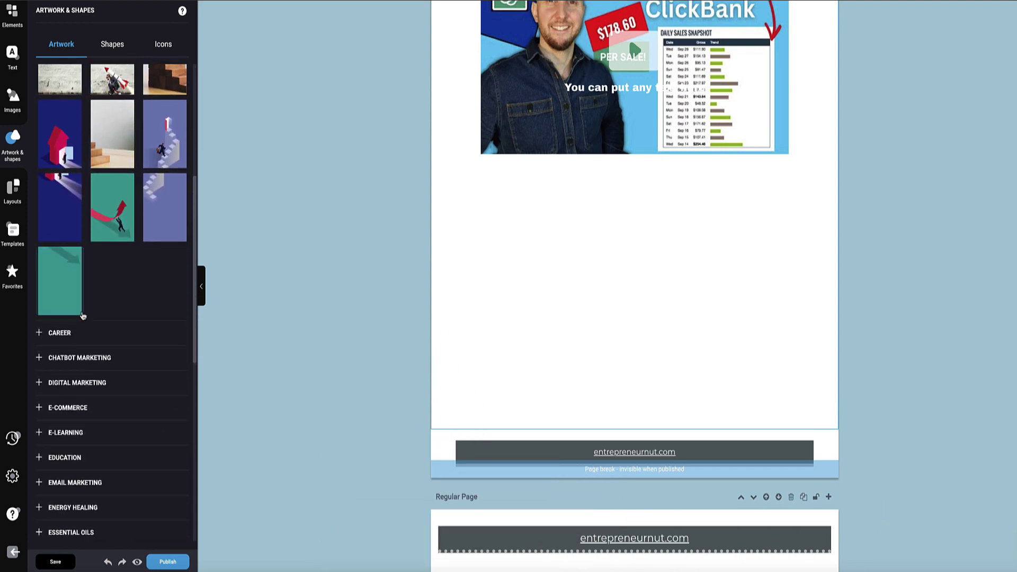
pyautogui.click(80, 358)
pyautogui.scroll(-1, 81, 276)
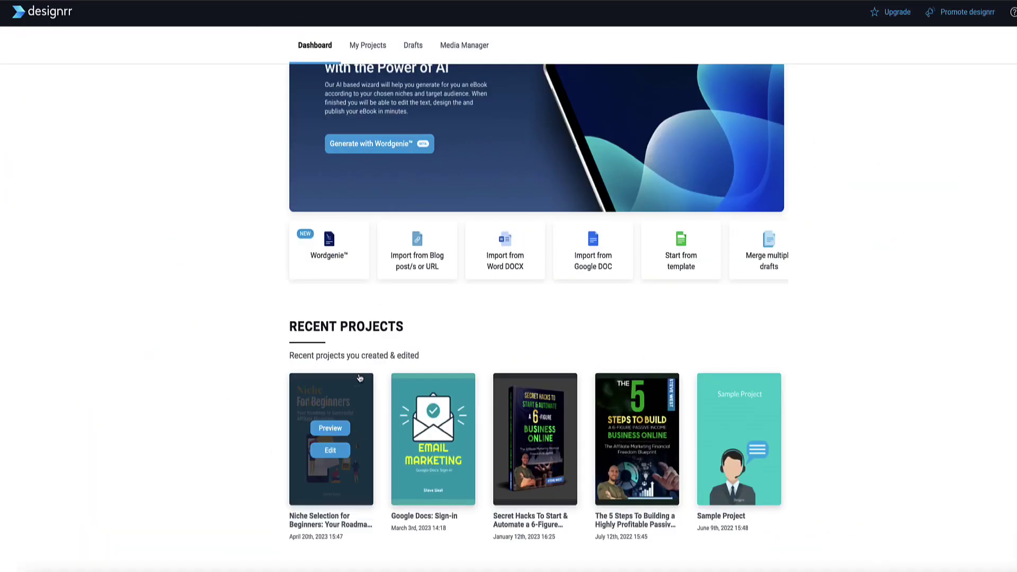
pyautogui.click(357, 392)
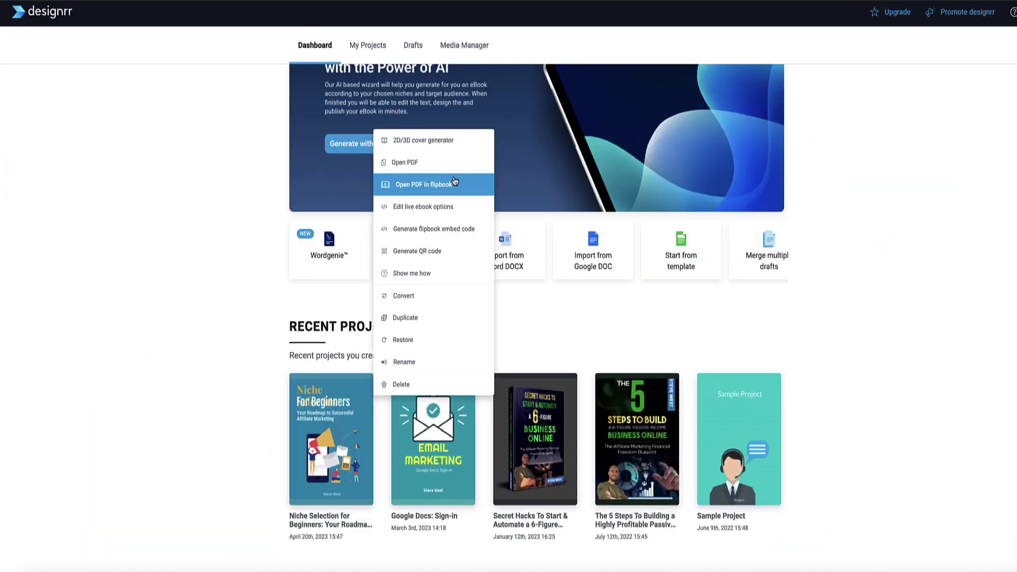
pyautogui.click(423, 145)
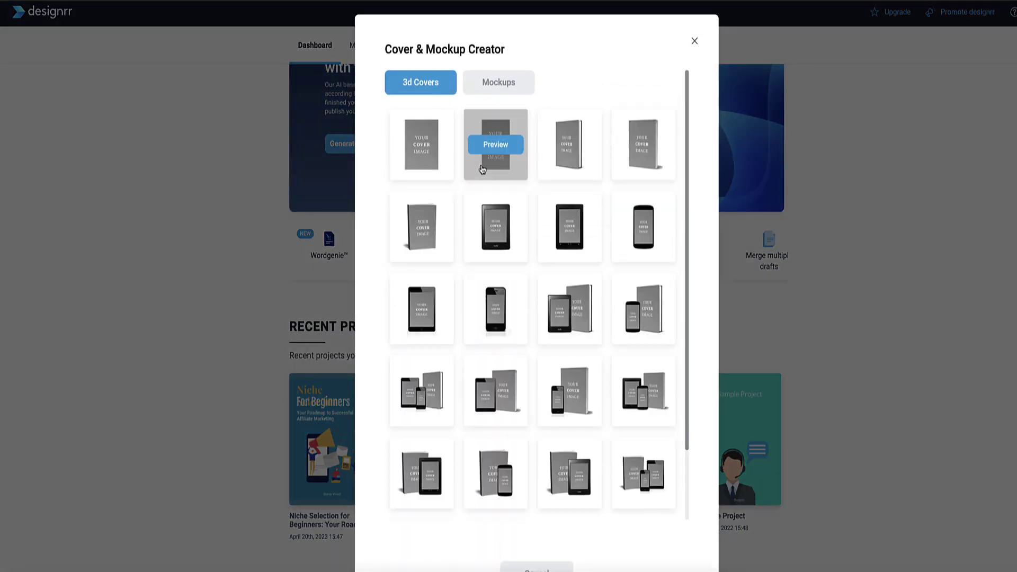
pyautogui.scroll(-2, 504, 181)
pyautogui.scroll(2, 505, 182)
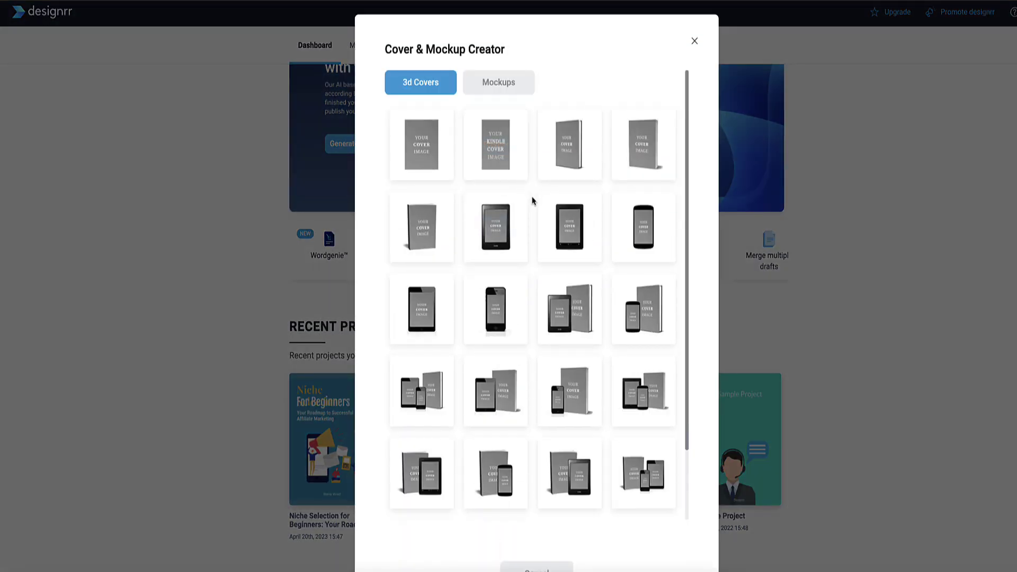
pyautogui.scroll(-2, 534, 297)
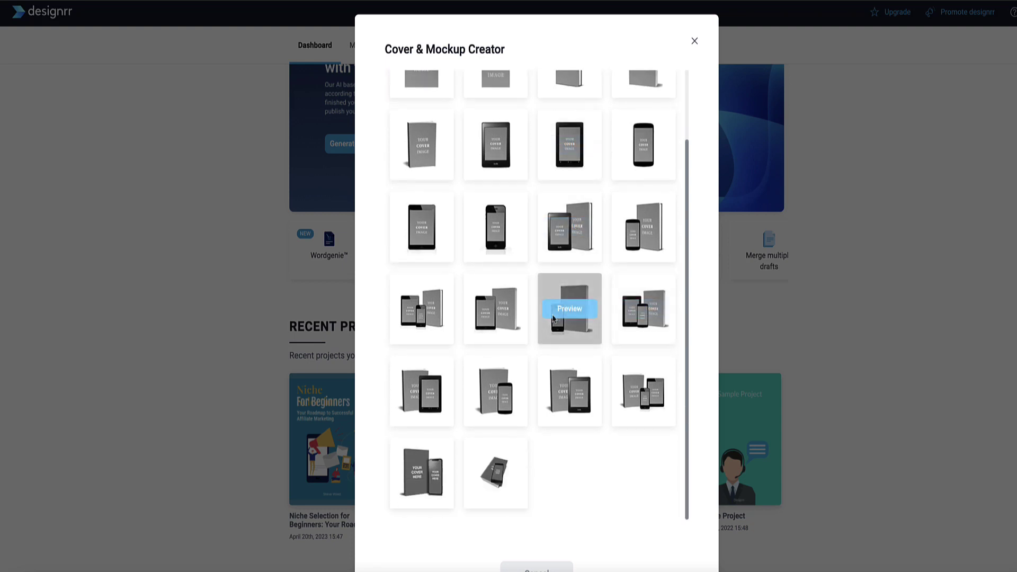
pyautogui.scroll(2, 593, 318)
pyautogui.click(637, 310)
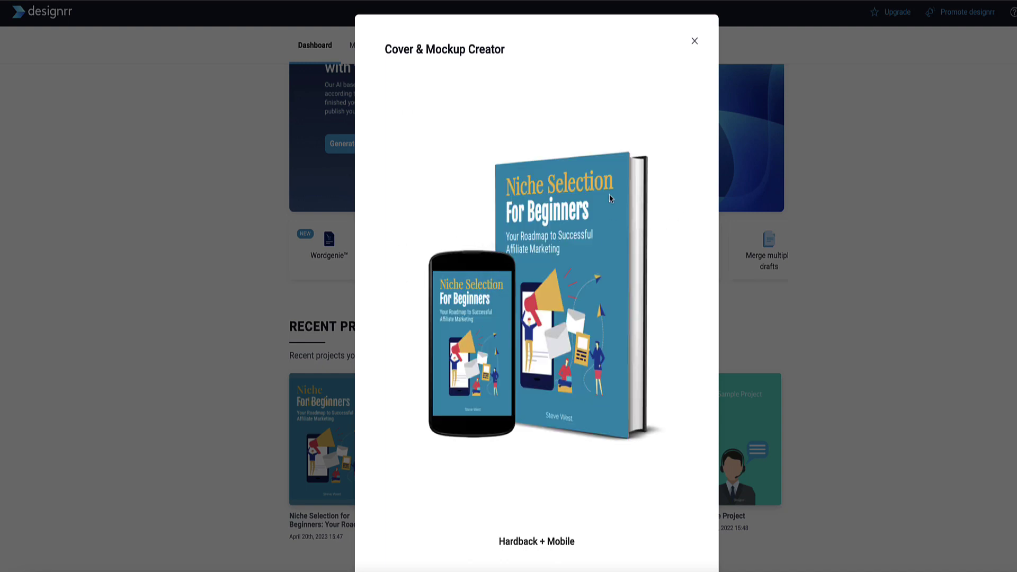
pyautogui.scroll(-1, 523, 256)
pyautogui.scroll(1, 523, 255)
pyautogui.scroll(-2, 541, 251)
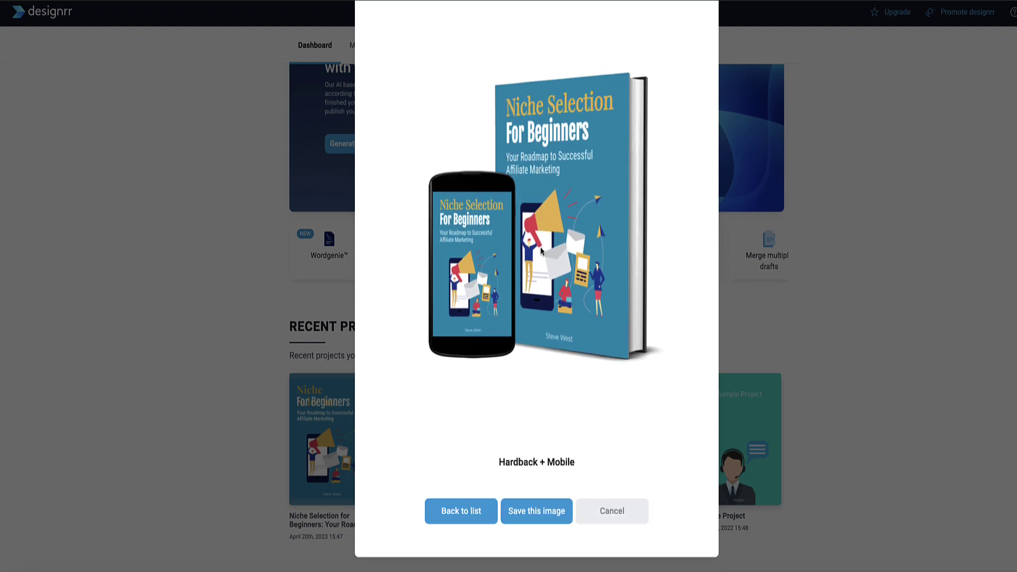
pyautogui.click(467, 510)
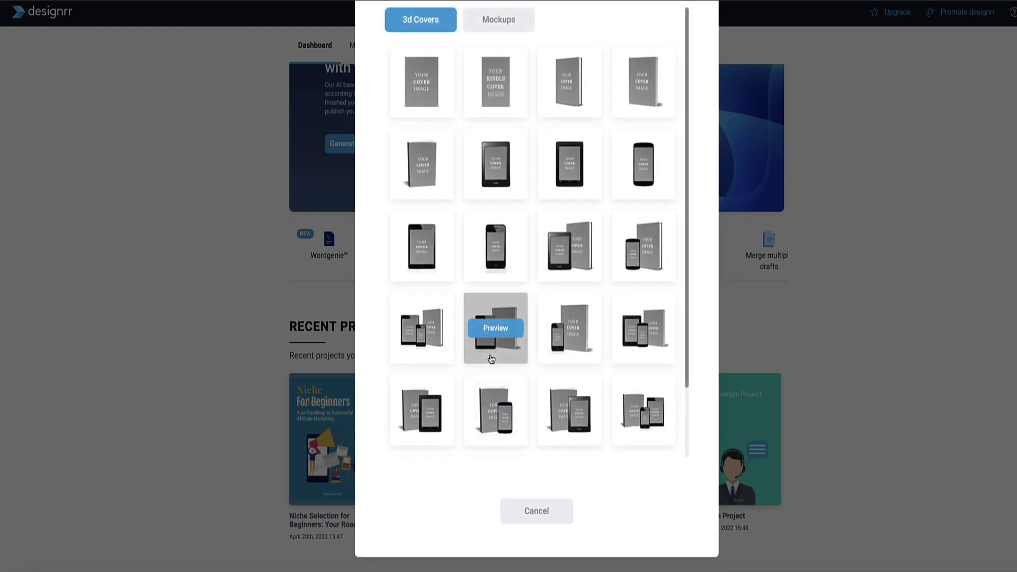
pyautogui.click(420, 333)
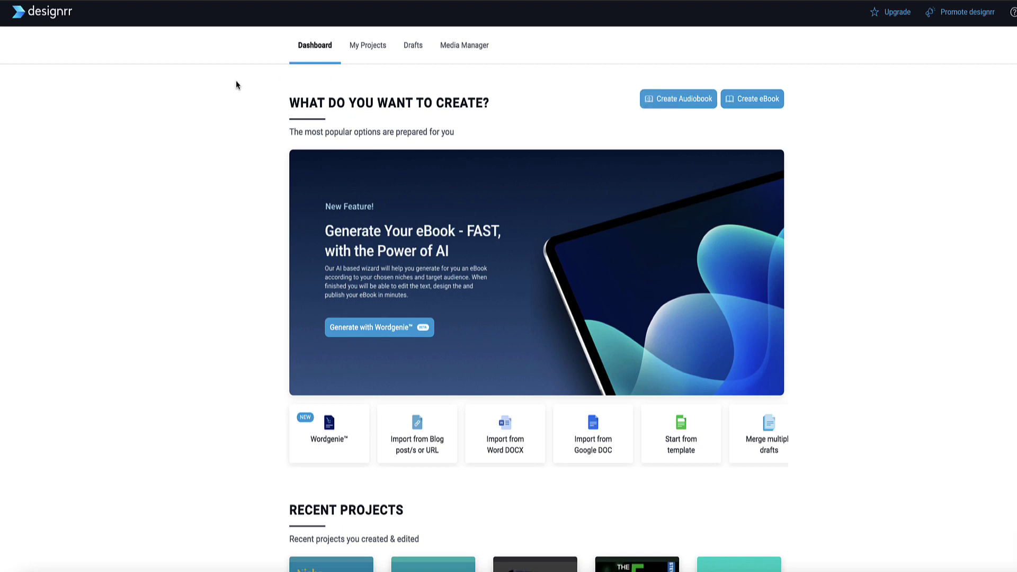
pyautogui.scroll(-2, 237, 83)
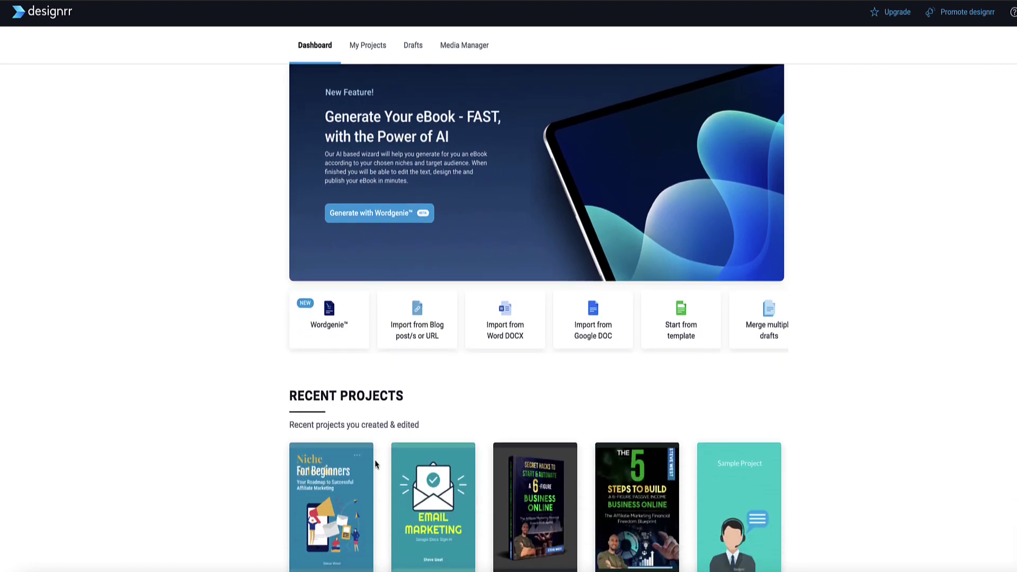
pyautogui.click(358, 459)
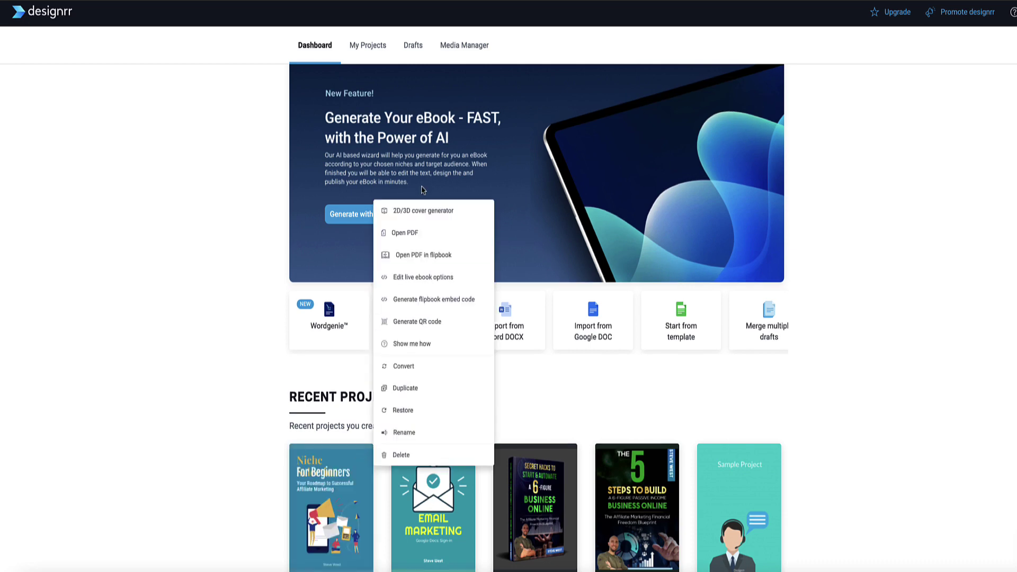
pyautogui.scroll(2, 233, 207)
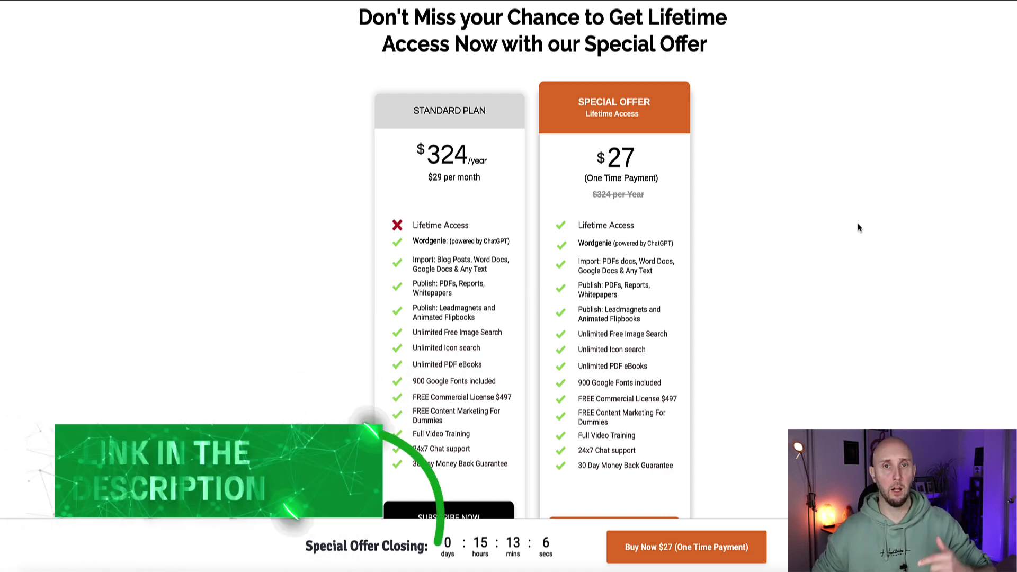
pyautogui.moveTo(728, 16); pyautogui.dragTo(608, 110)
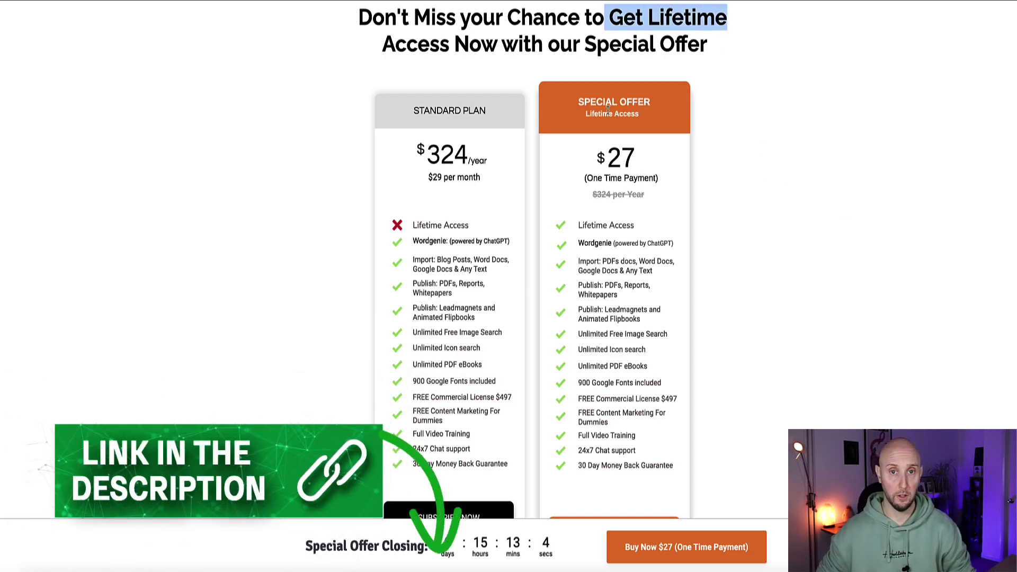
pyautogui.moveTo(639, 158); pyautogui.dragTo(655, 194)
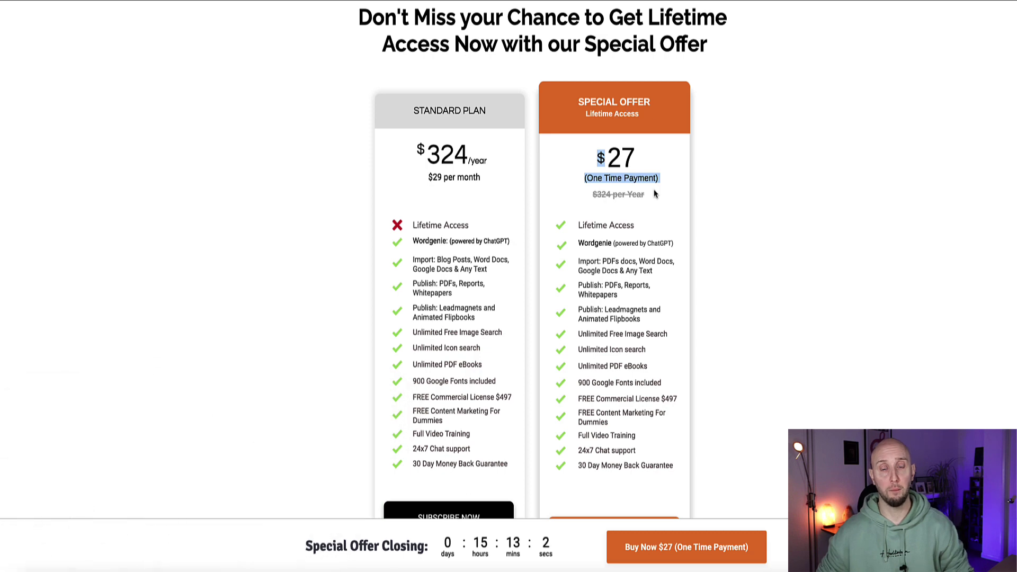
pyautogui.moveTo(486, 178); pyautogui.dragTo(428, 179)
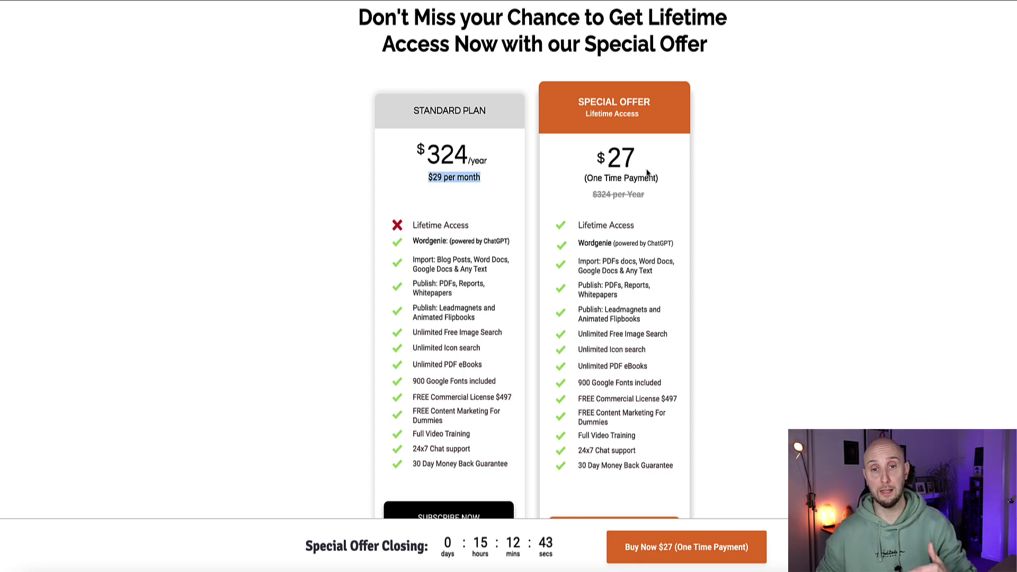
pyautogui.moveTo(659, 179); pyautogui.dragTo(612, 159)
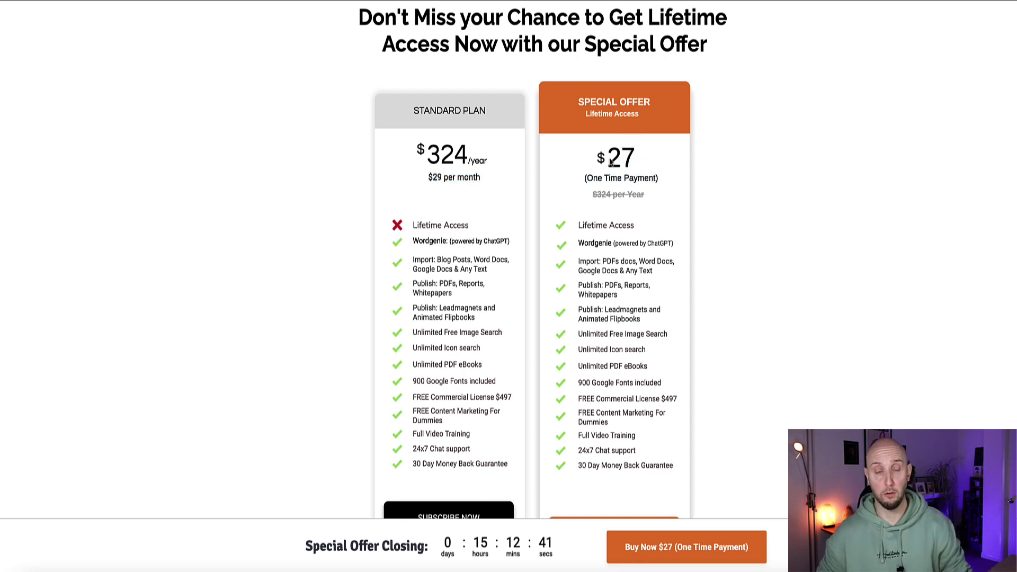
pyautogui.tripleClick(614, 159)
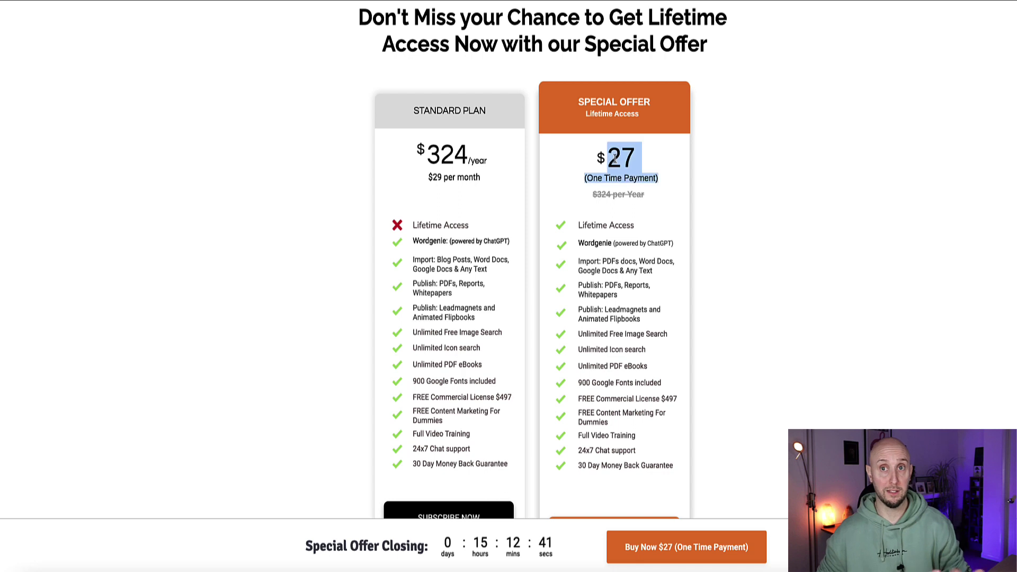
pyautogui.click(674, 153)
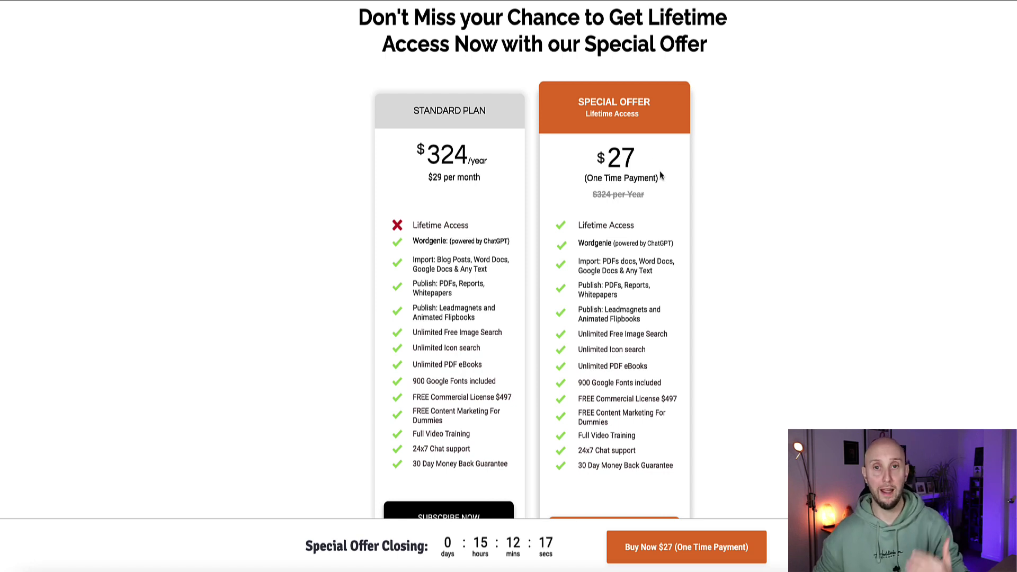
pyautogui.moveTo(650, 167); pyautogui.dragTo(598, 159)
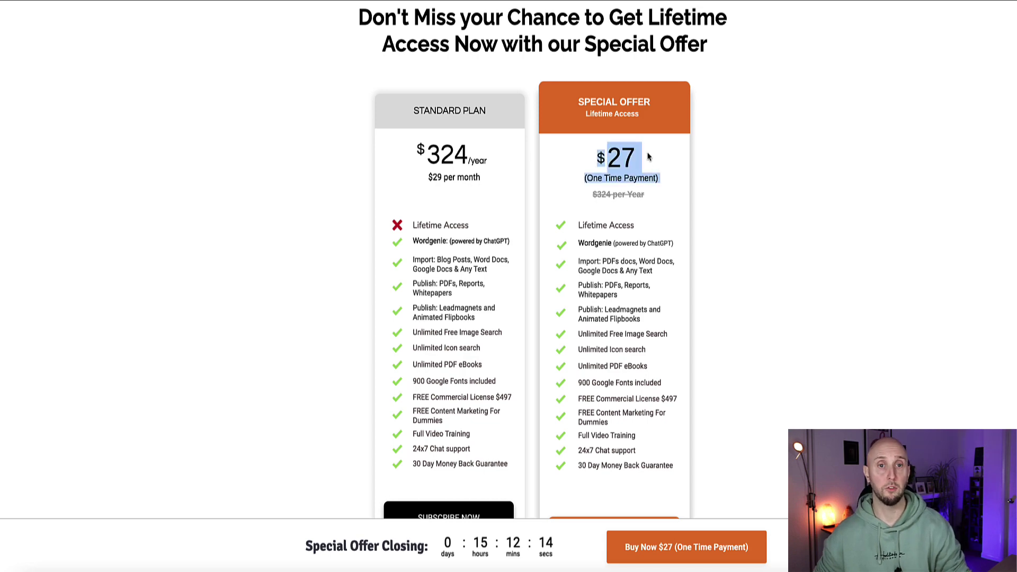